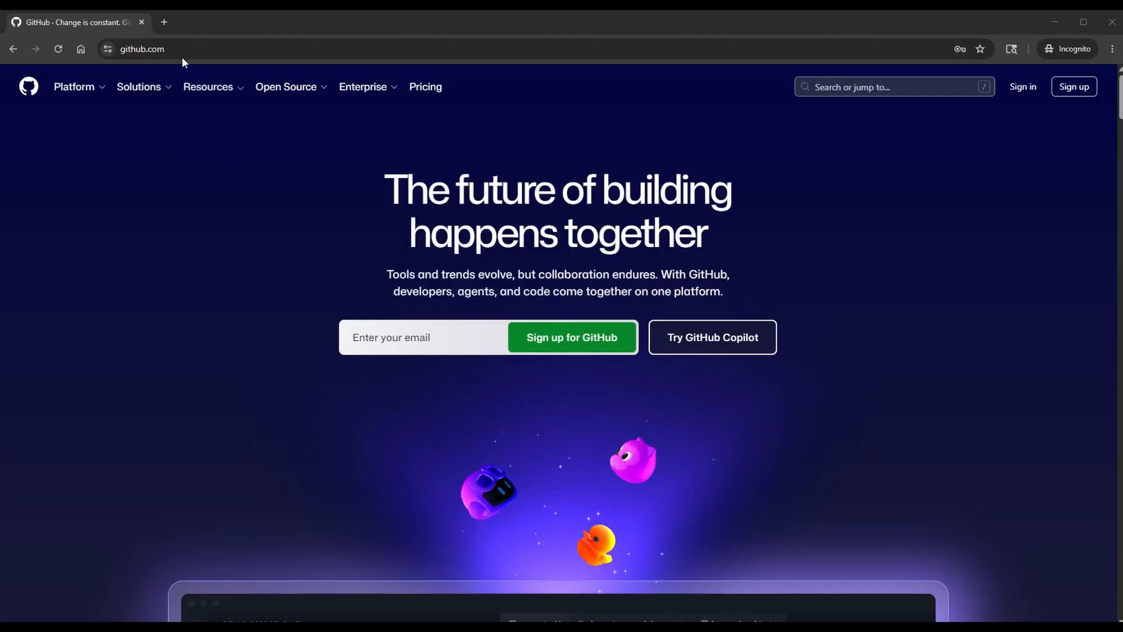
Look over the GitHub account sign-up form and go to the sign-in page for an existing account.
left_click(199, 49)
left_click(475, 110)
left_click(1084, 88)
scroll(631, 257, "down", 1)
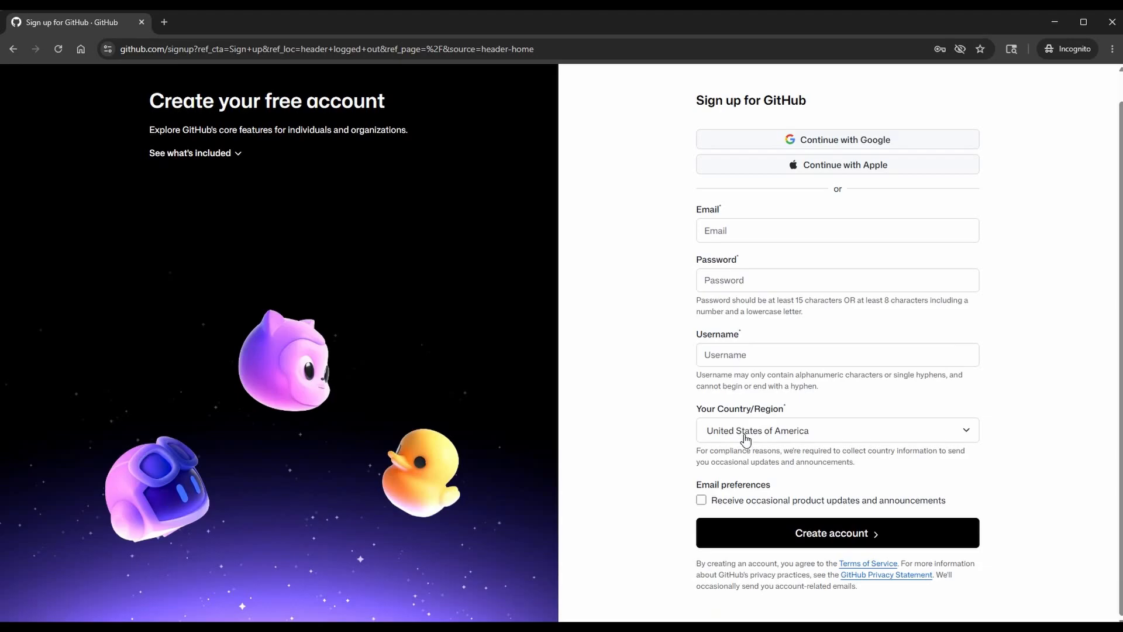
scroll(591, 443, "up", 1)
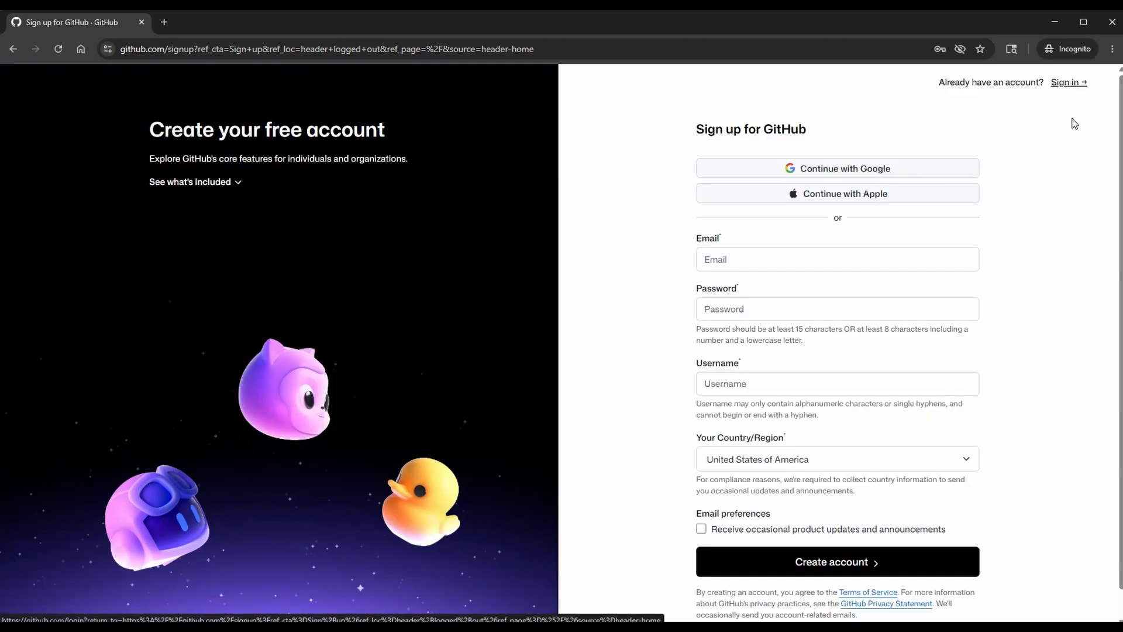
left_click(1069, 82)
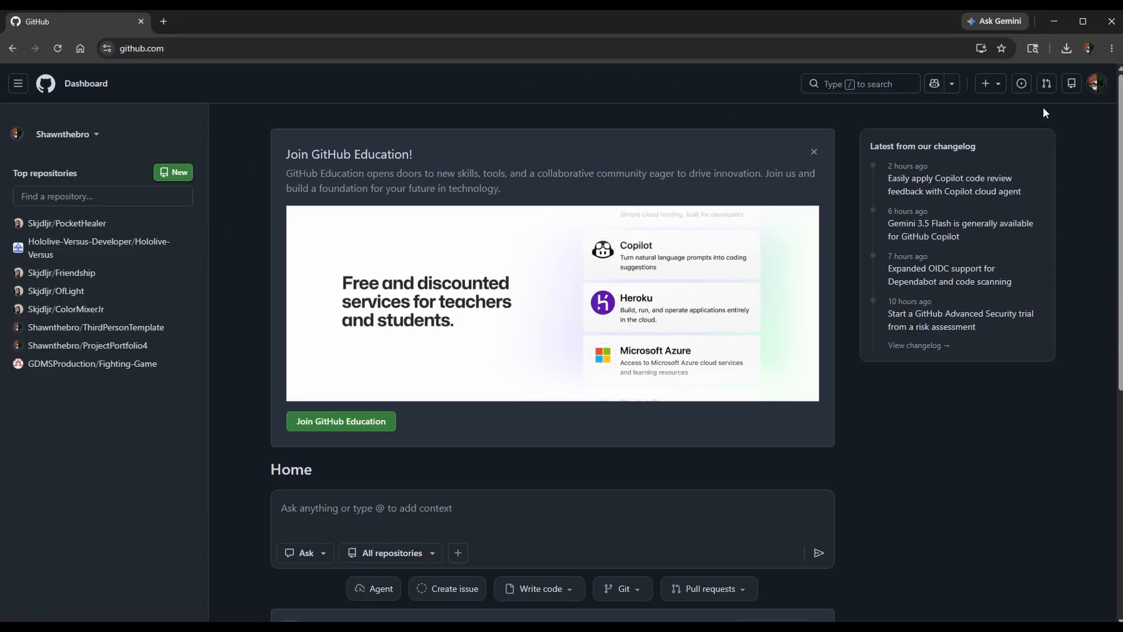
Open the account's profile and show its list of repositories.
left_click(1096, 83)
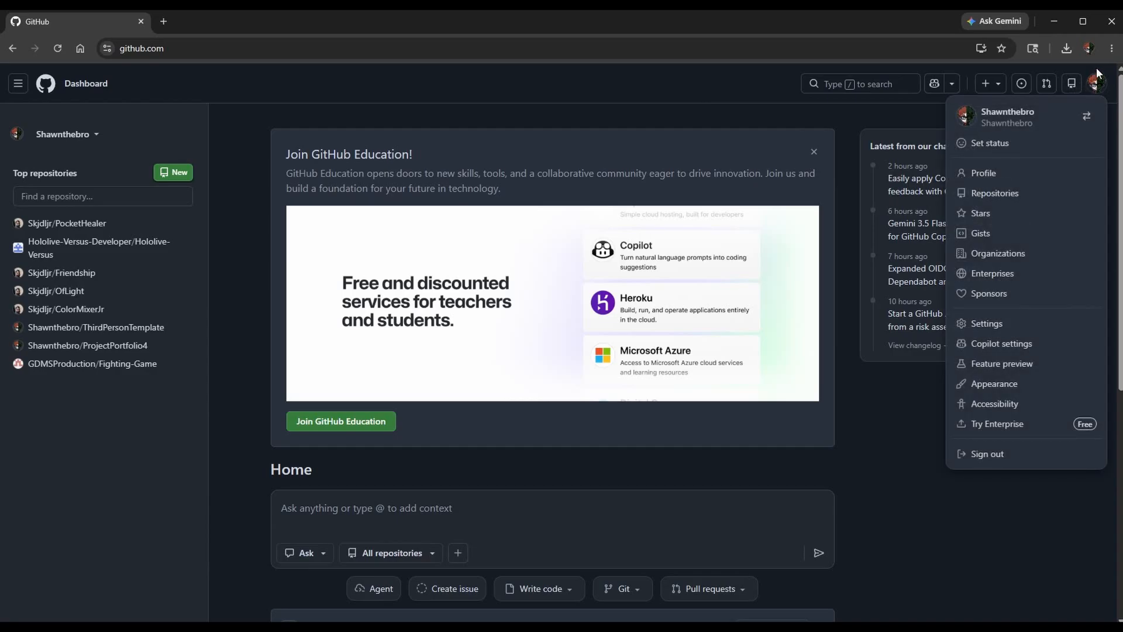
left_click(984, 174)
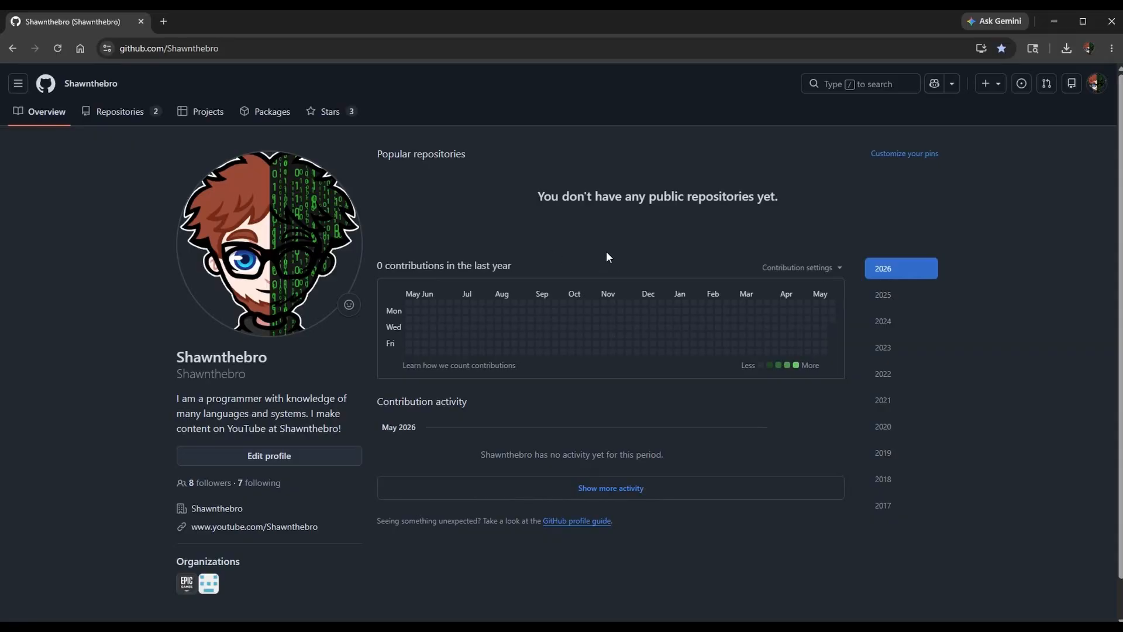
left_click(129, 112)
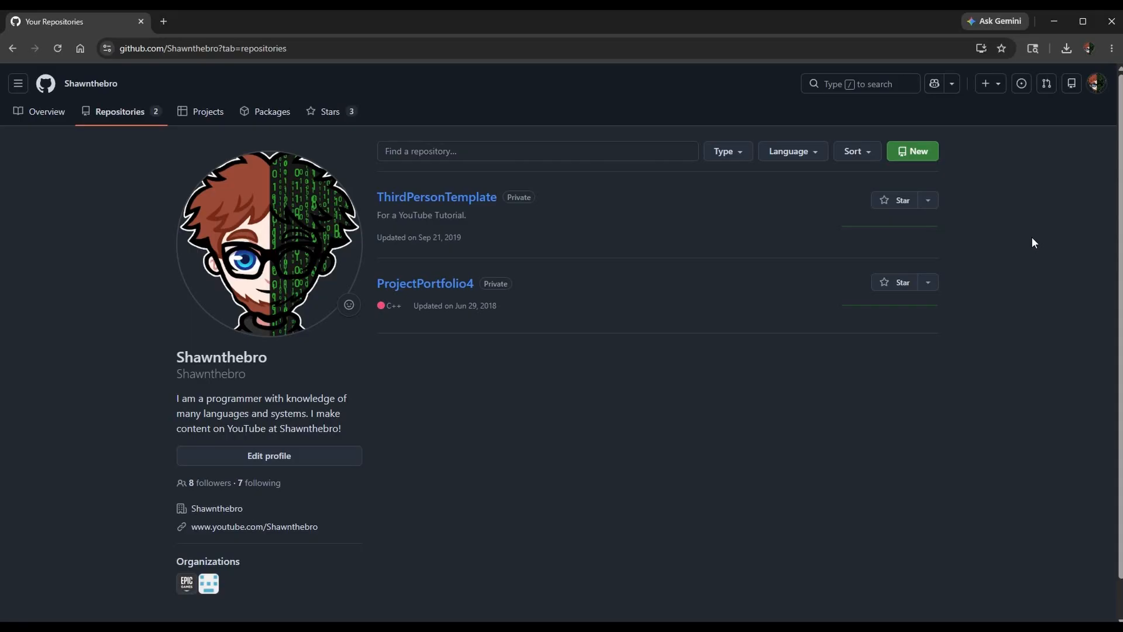
left_click(908, 154)
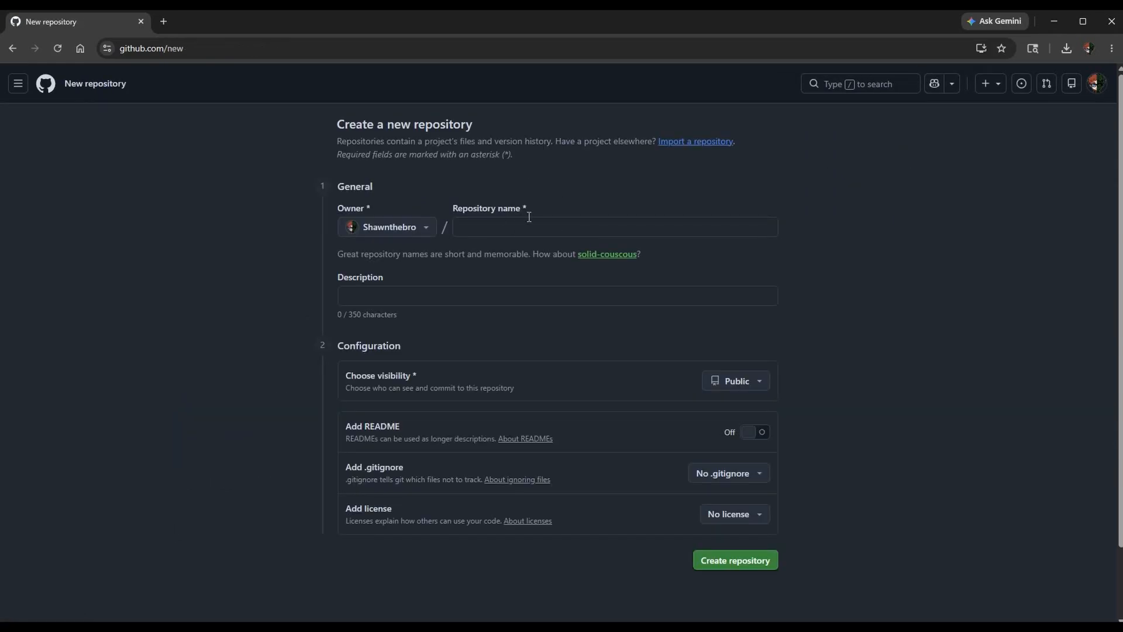
left_click(482, 231)
left_click(437, 284)
left_click(11, 49)
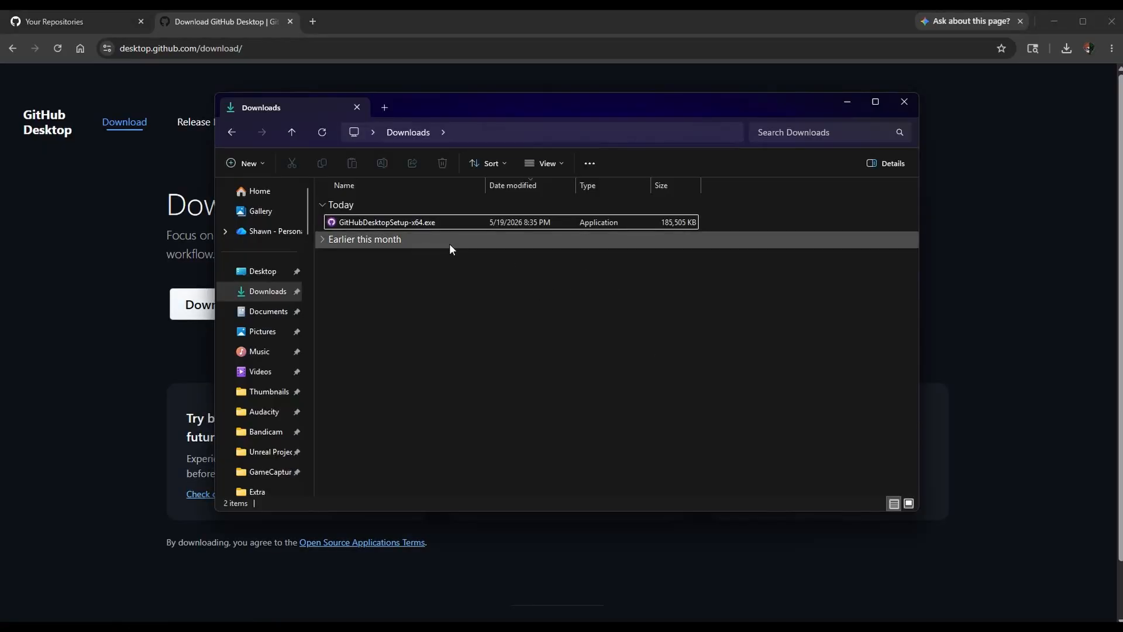
Run GitHubDesktopSetup-x64.exe and authorize GitHub Desktop with the signed-in GitHub.com account, using its name and email for commits.
mouse_move(429, 224)
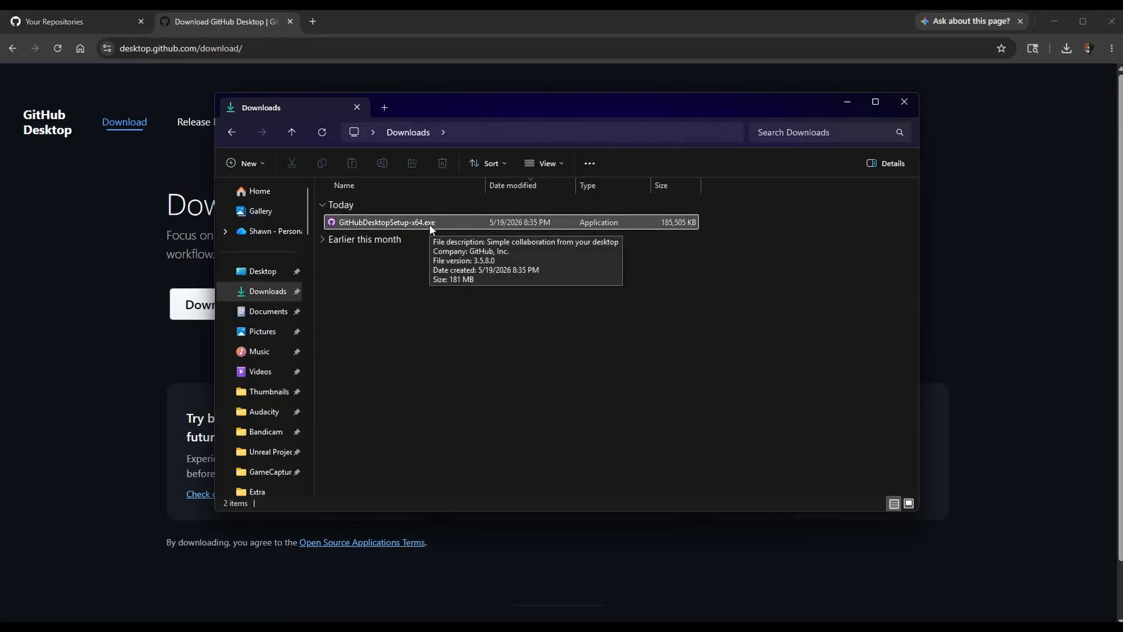
double_click(429, 224)
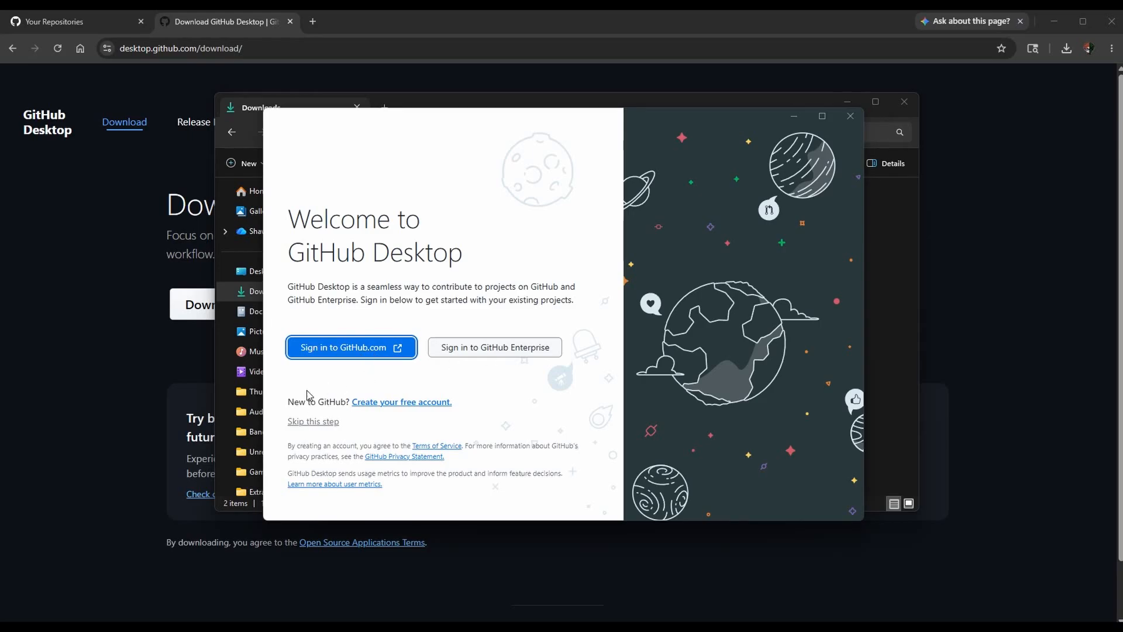
left_click(348, 352)
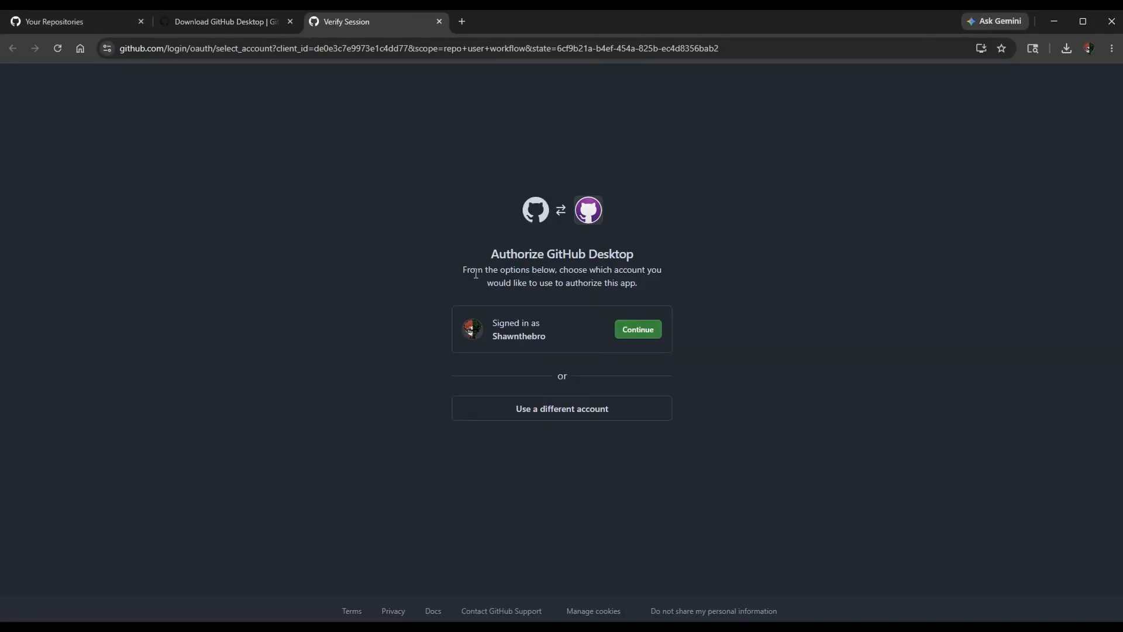
left_click(635, 337)
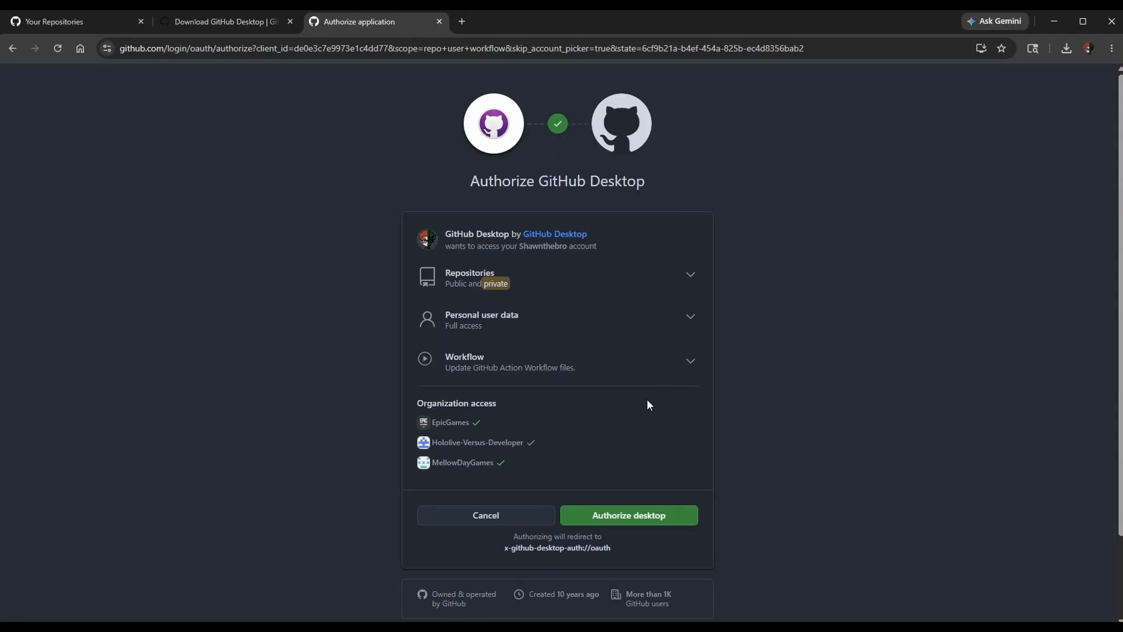
left_click(635, 517)
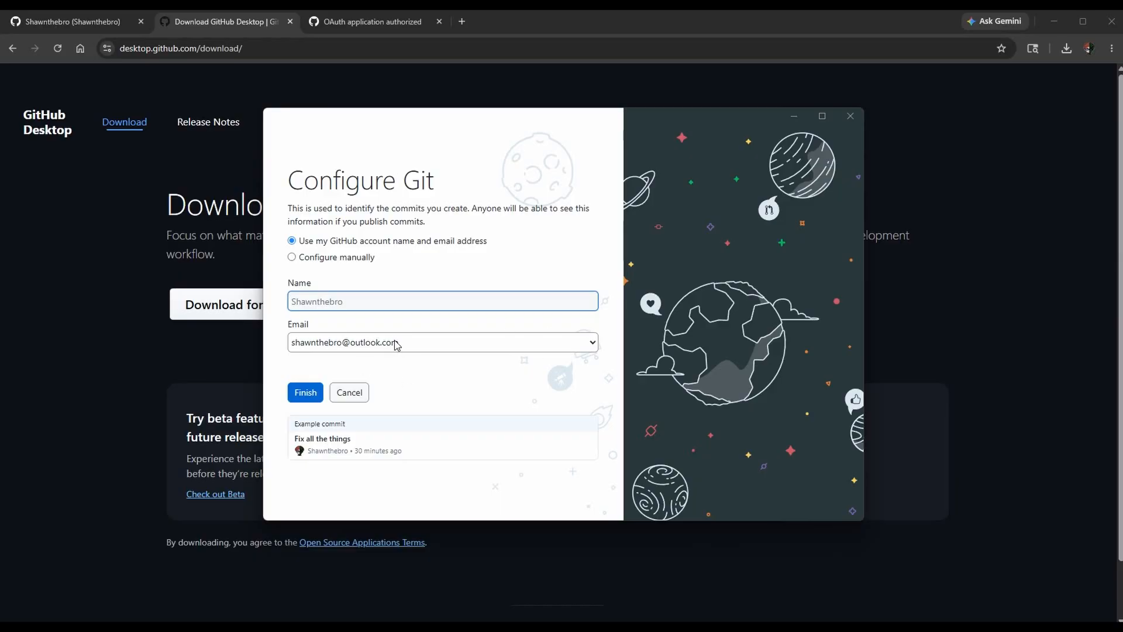
left_click(303, 393)
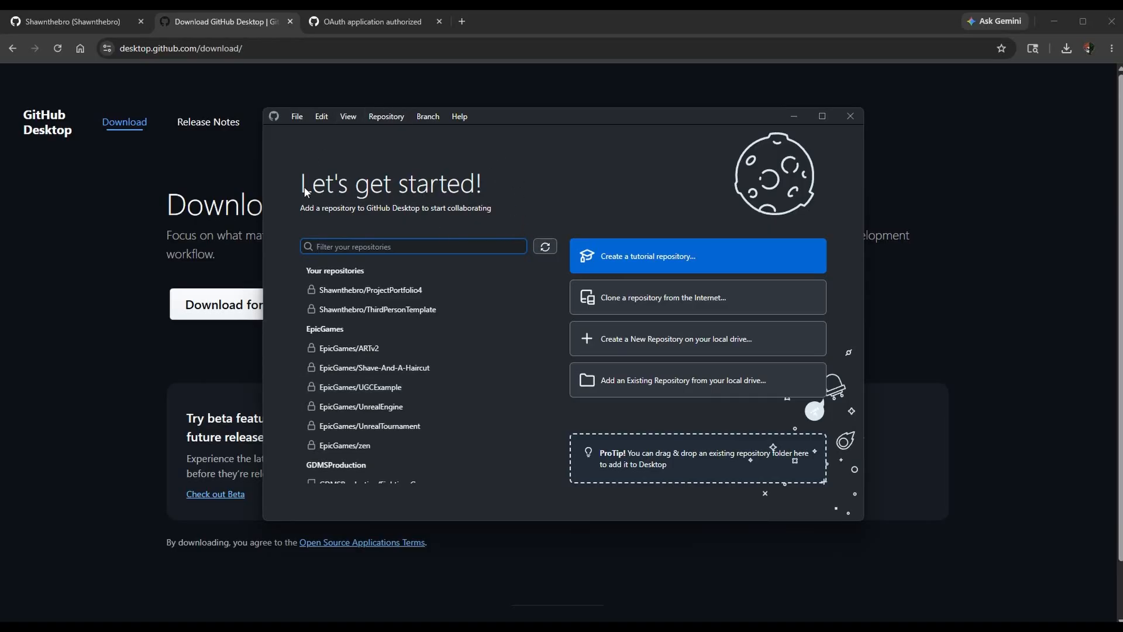
Return to the GitHub profile in the browser and open the new repository form from its repositories list.
left_click(76, 22)
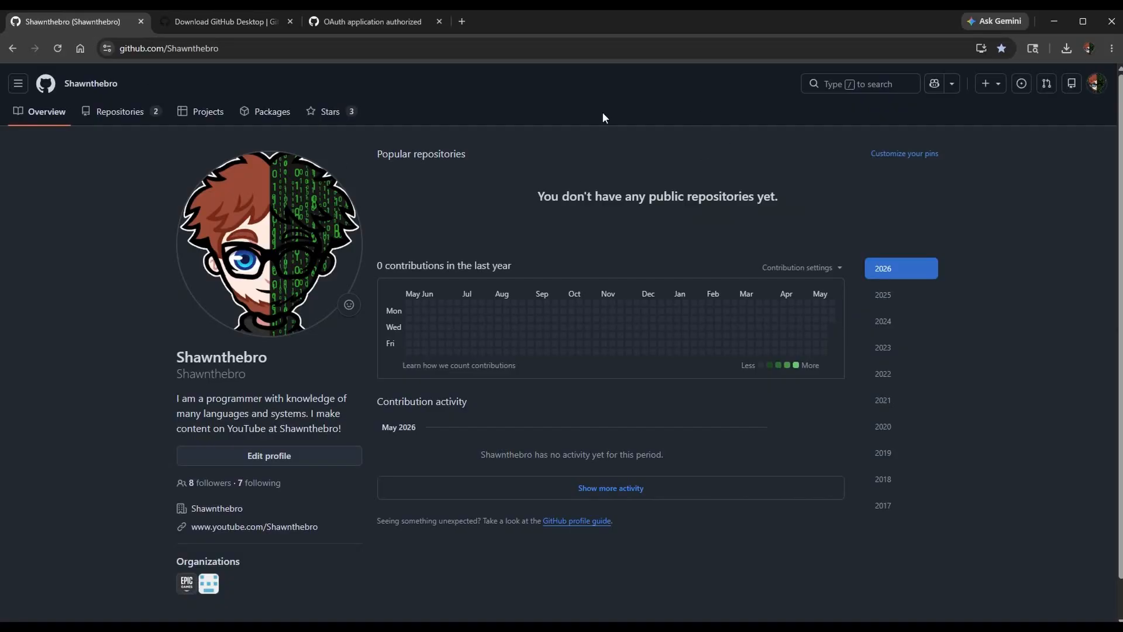
left_click(119, 111)
left_click(919, 154)
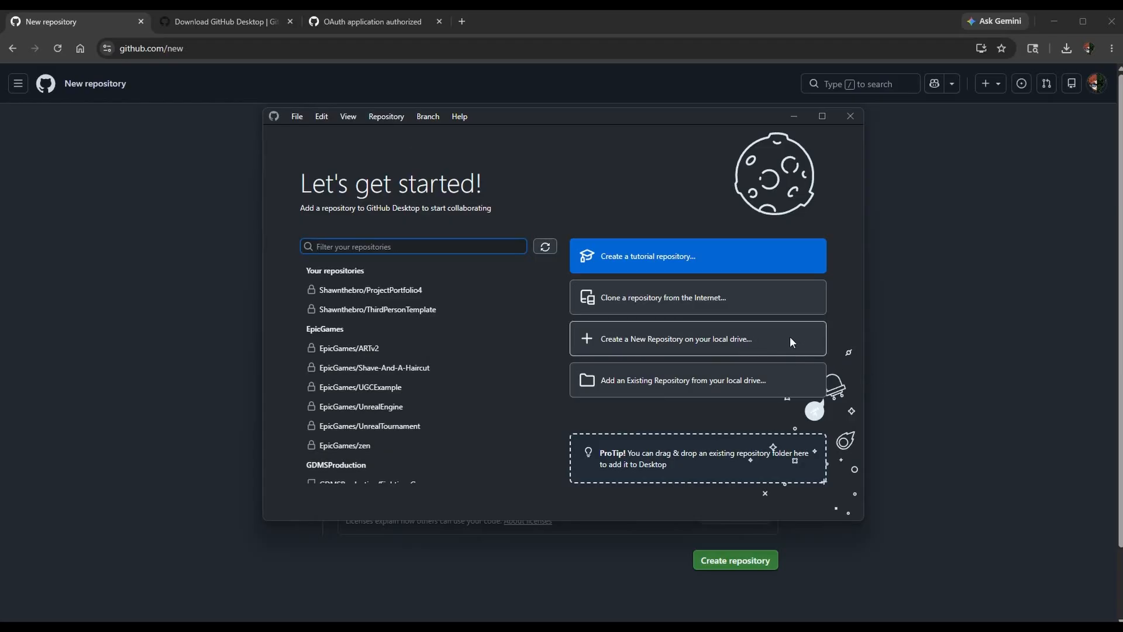
left_click_drag(516, 117, 497, 134)
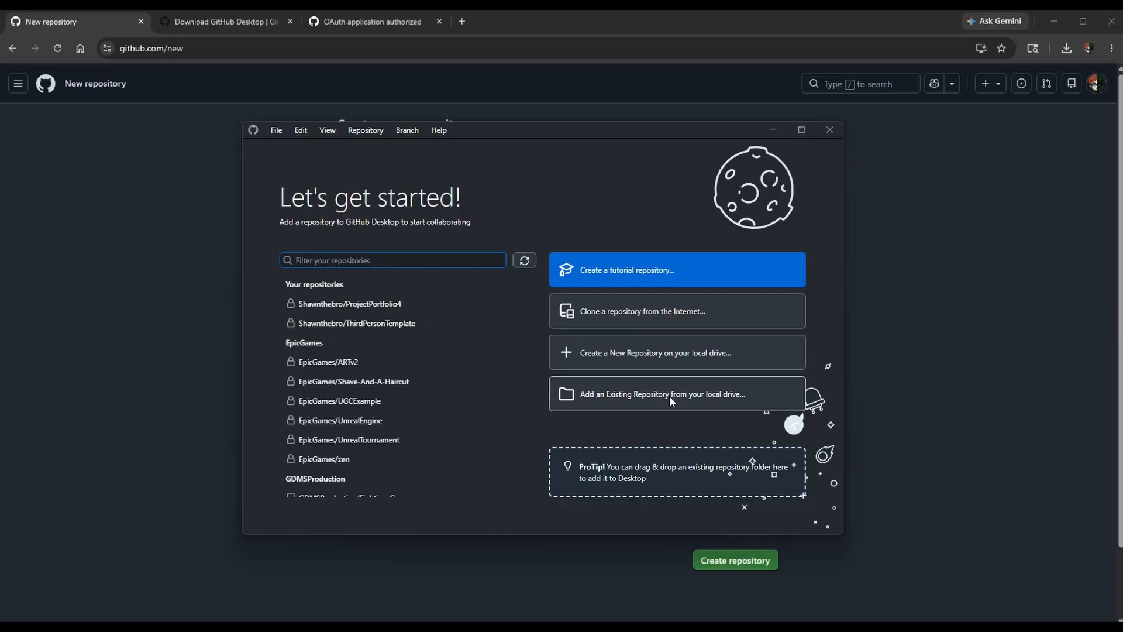
left_click(184, 189)
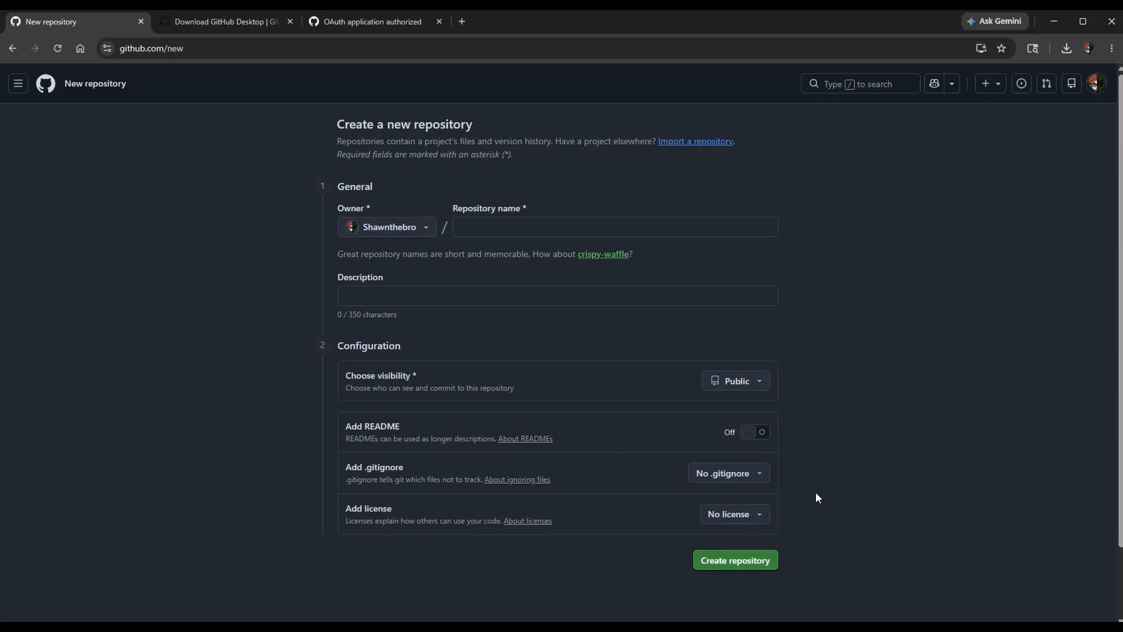
Name the repository ThirdPersonTutorialSeries and enter the description "The Third-Person Action RPG Tutorial series.".
left_click(628, 223)
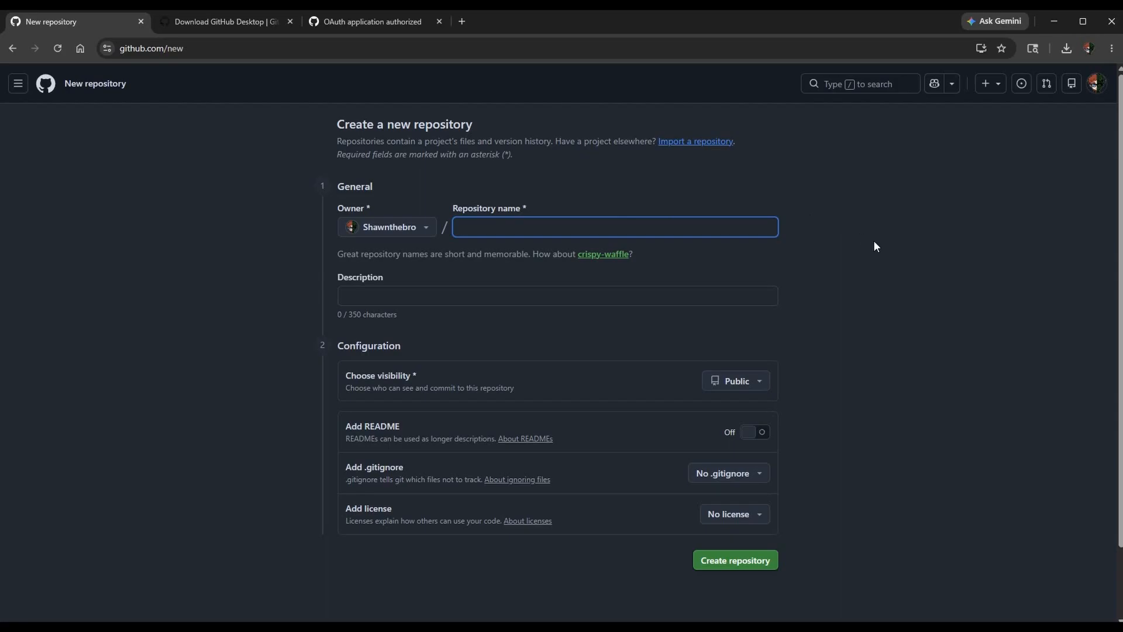
type("ThirdPersonTutorialSeries")
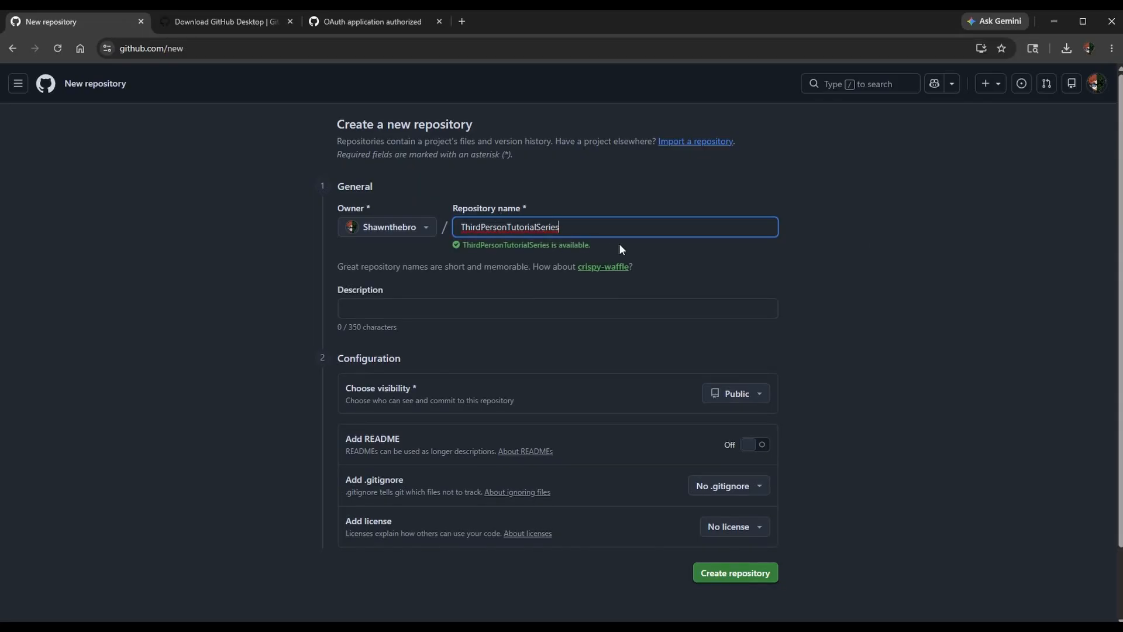
left_click(571, 309)
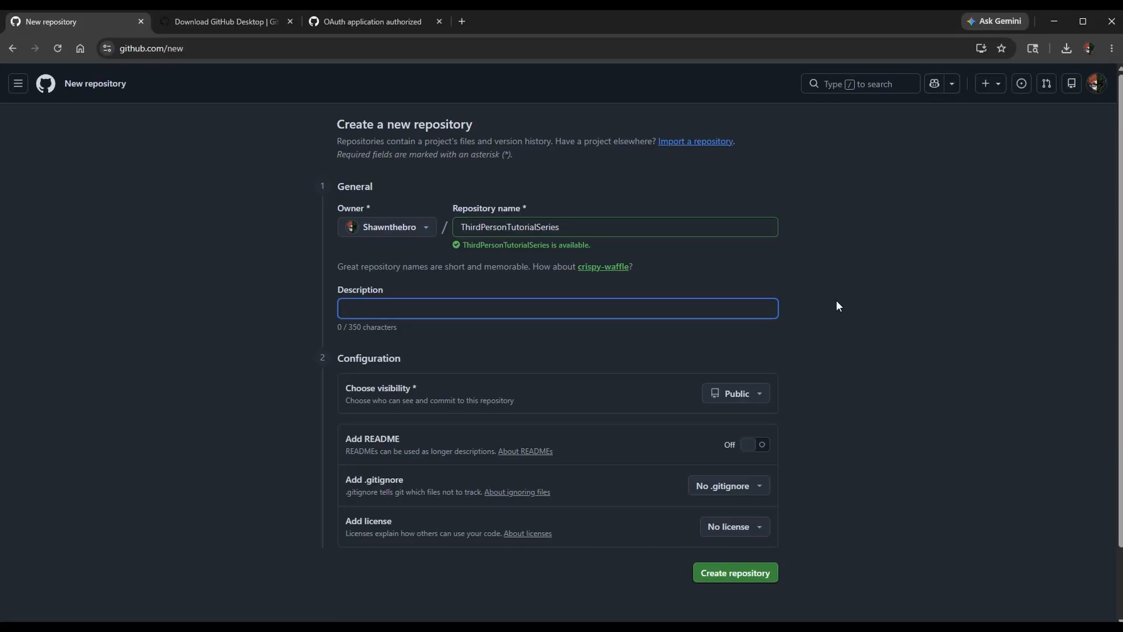
type("The Third-Person Action")
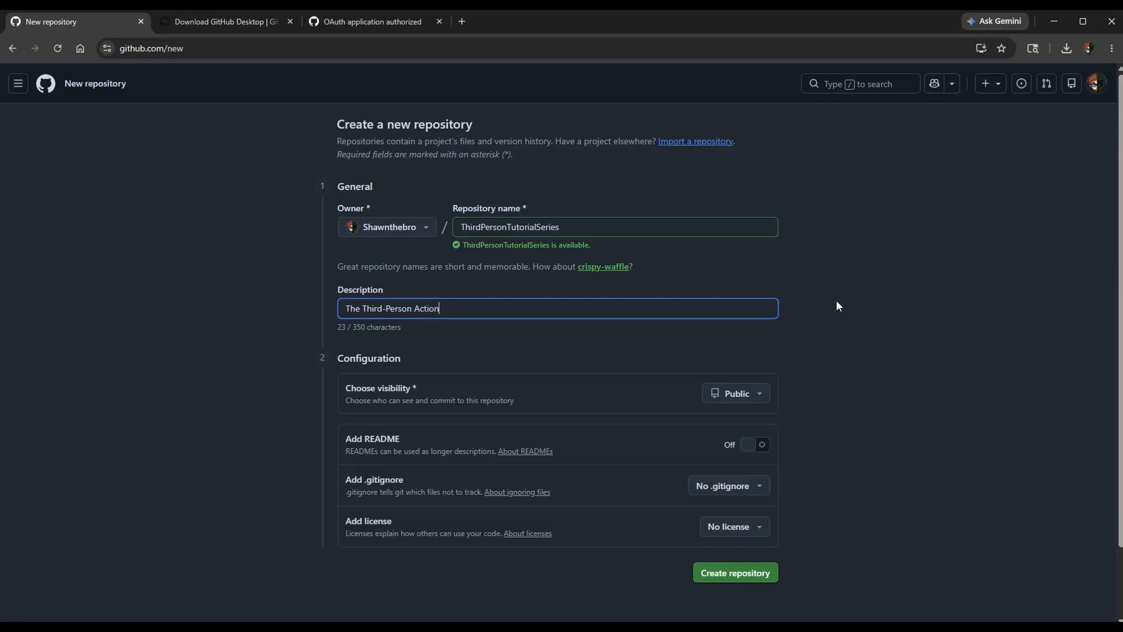
type(" RPG Tutorial series.")
Insert ActionRPG into the repository name so it reads ThirdPersonActionRPGTutorialSeries.
left_click(710, 230)
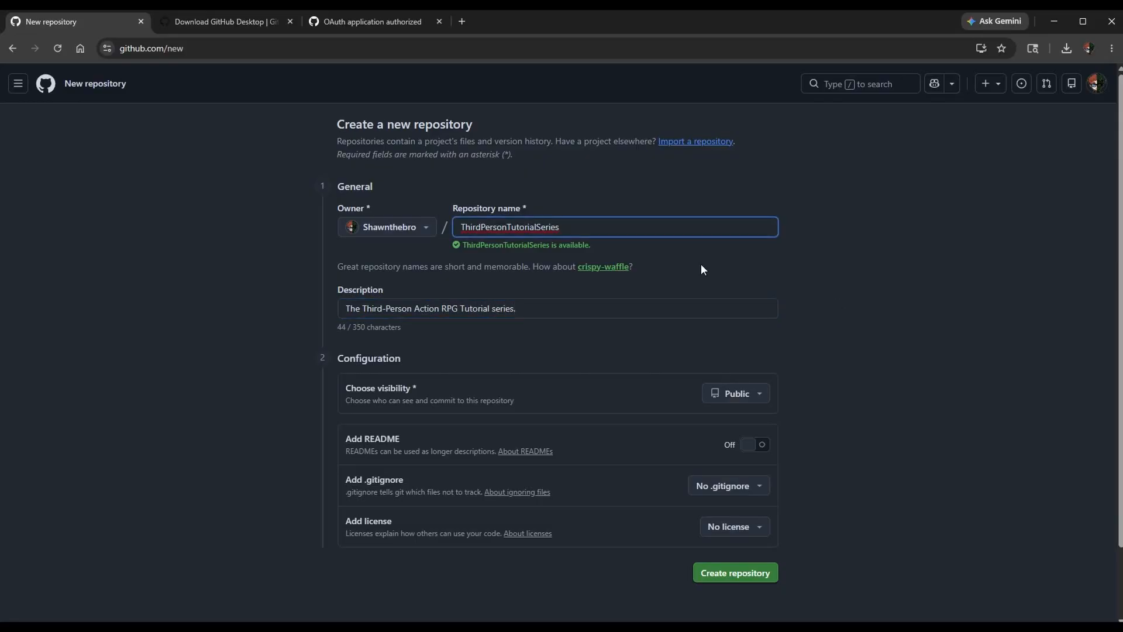
type("ActionRPG")
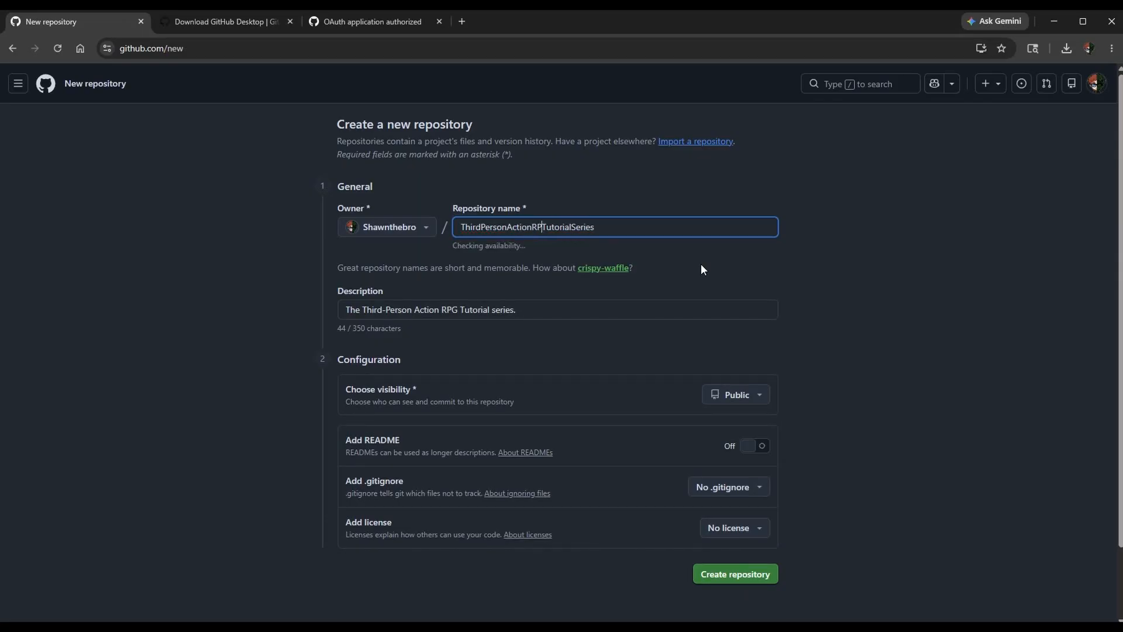
left_click(697, 214)
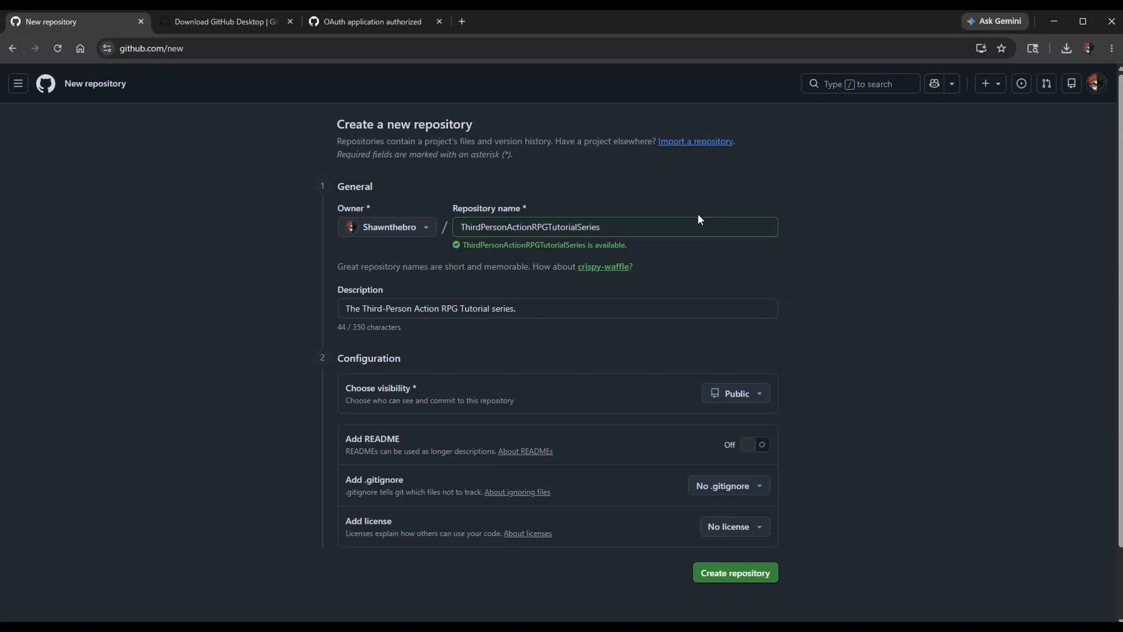
left_click(558, 312)
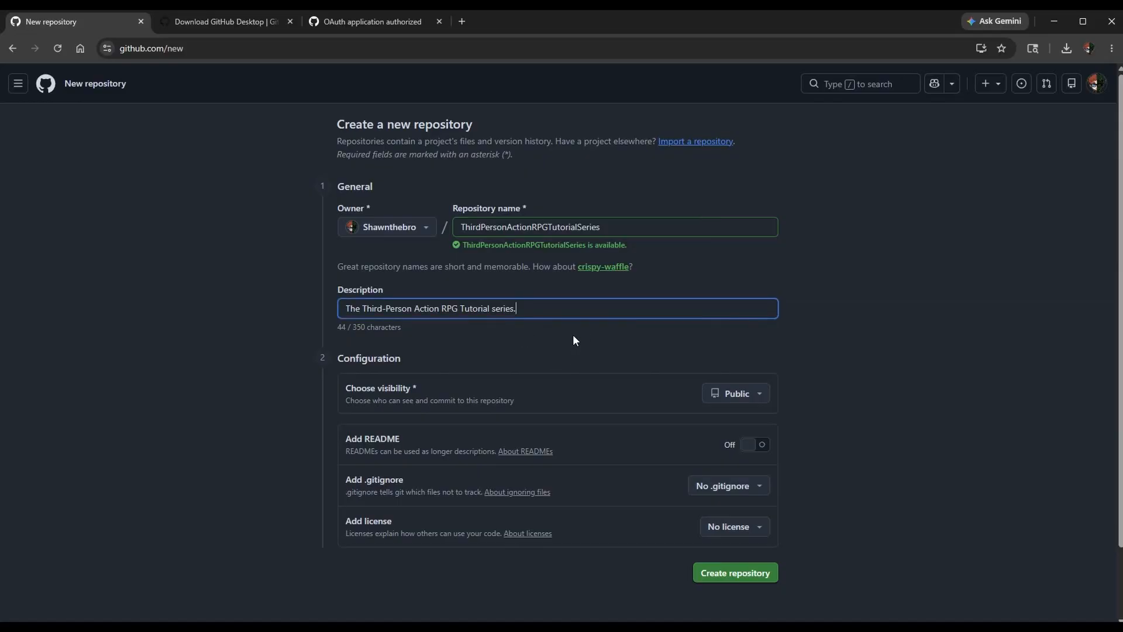
Set the repository's visibility to Private and turn on adding a README.
left_click(736, 394)
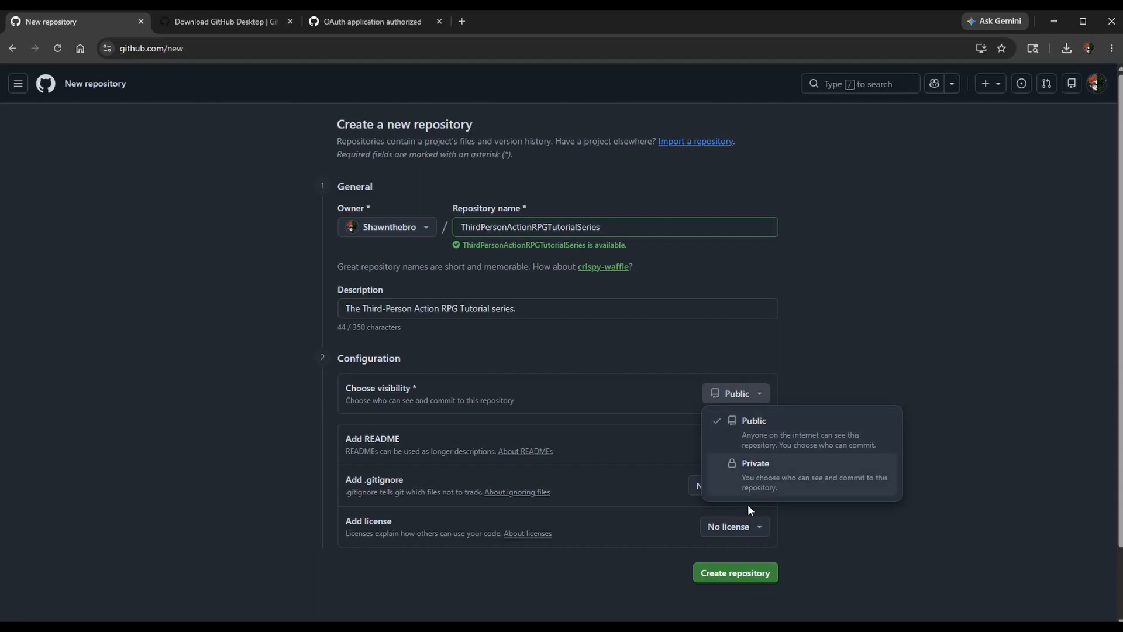
left_click(718, 483)
left_click(754, 448)
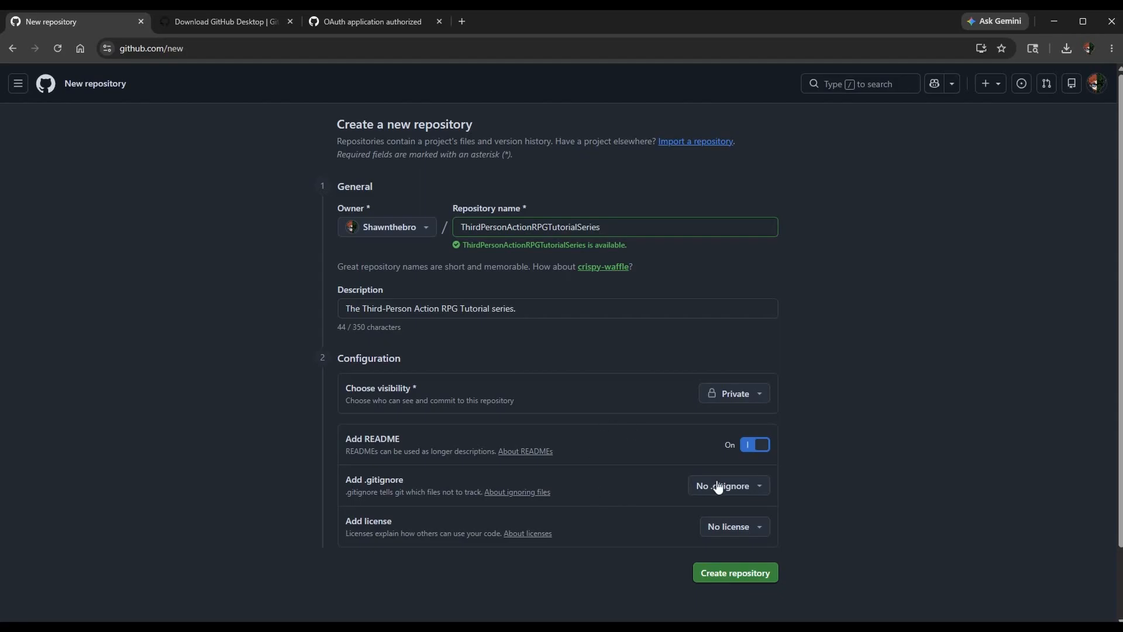
Try the UnrealEngine .gitignore template for the repository, and switch back to No .gitignore.
left_click(765, 493)
left_click_drag(881, 270, 879, 482)
scroll(823, 441, "up", 5)
scroll(790, 424, "down", 3)
left_click(767, 328)
left_click(759, 488)
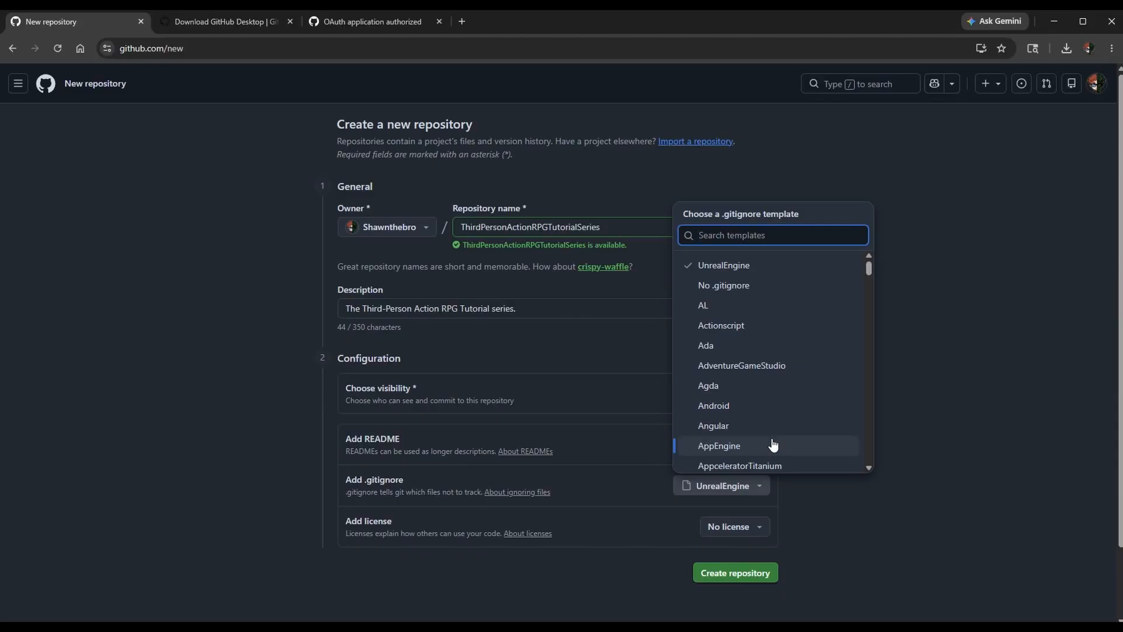
left_click(790, 287)
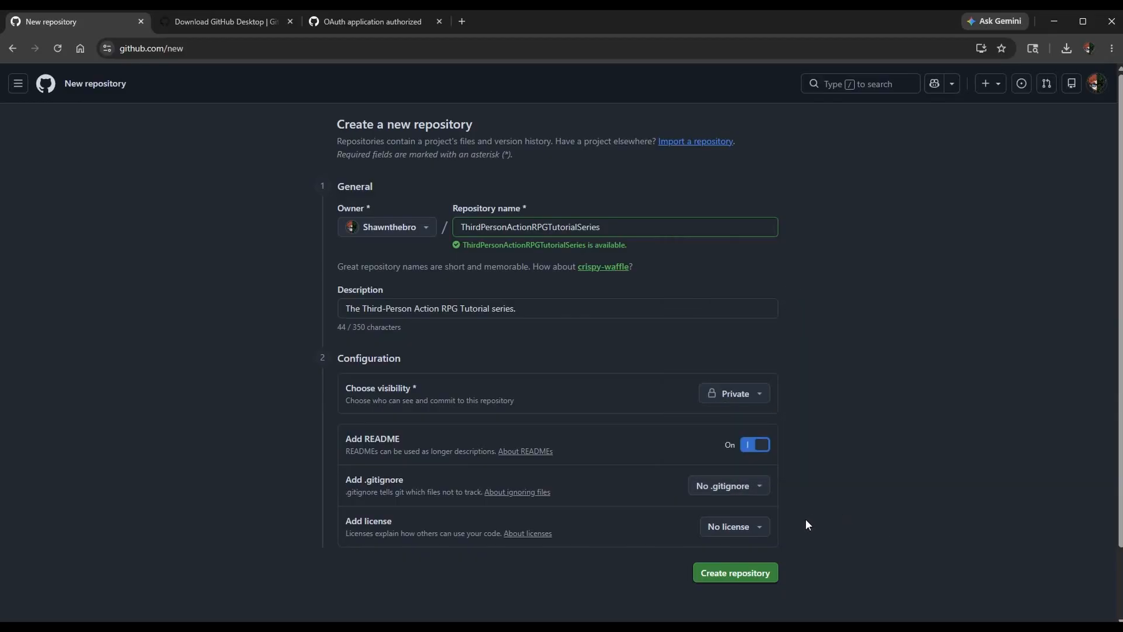
Look through the available licenses, keep No license, and create the repository.
left_click(736, 526)
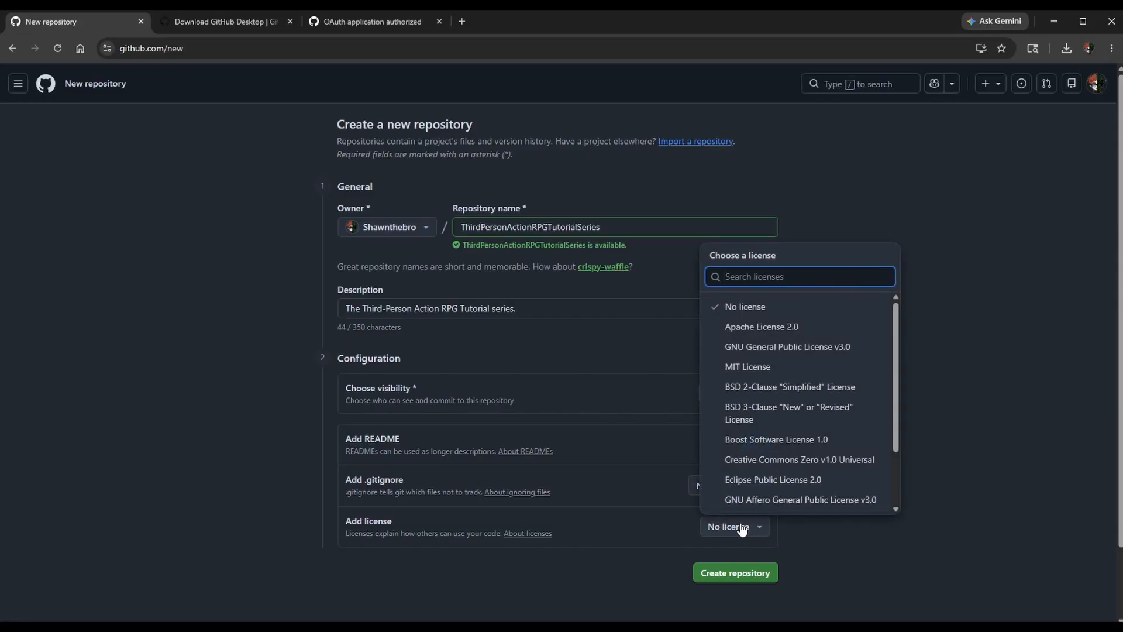
scroll(801, 477, "down", 2)
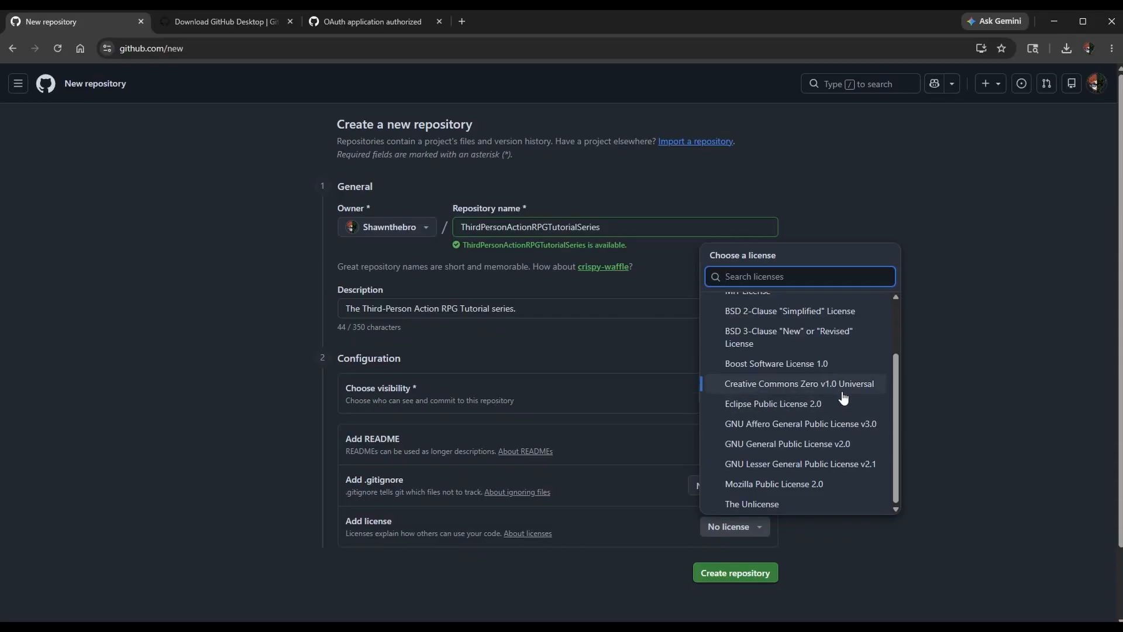
scroll(855, 442, "up", 2)
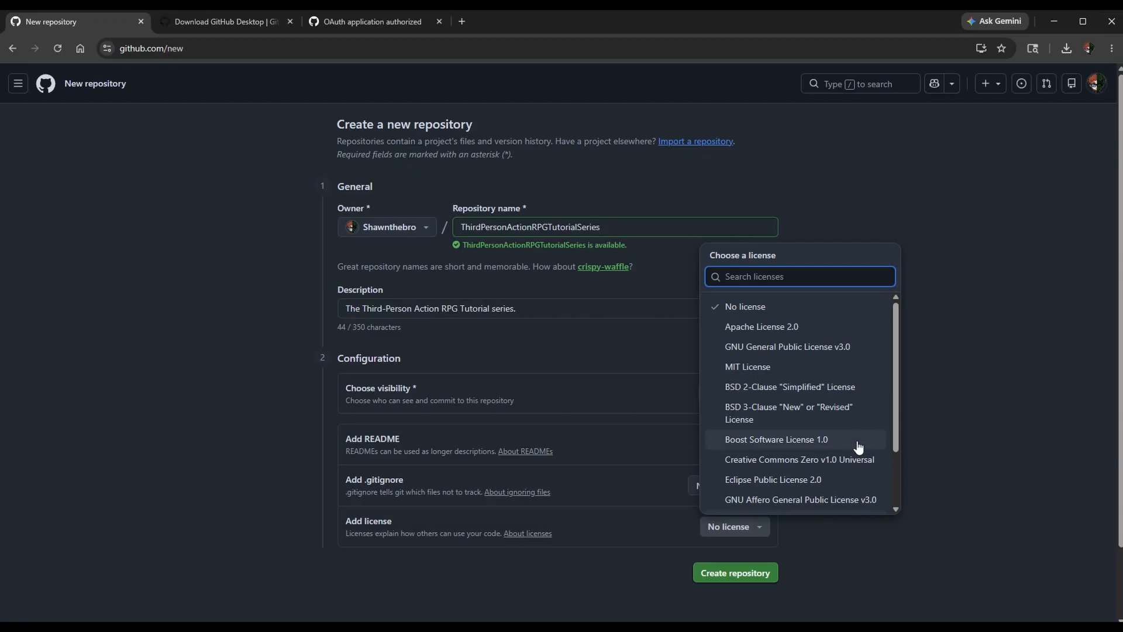
left_click(936, 366)
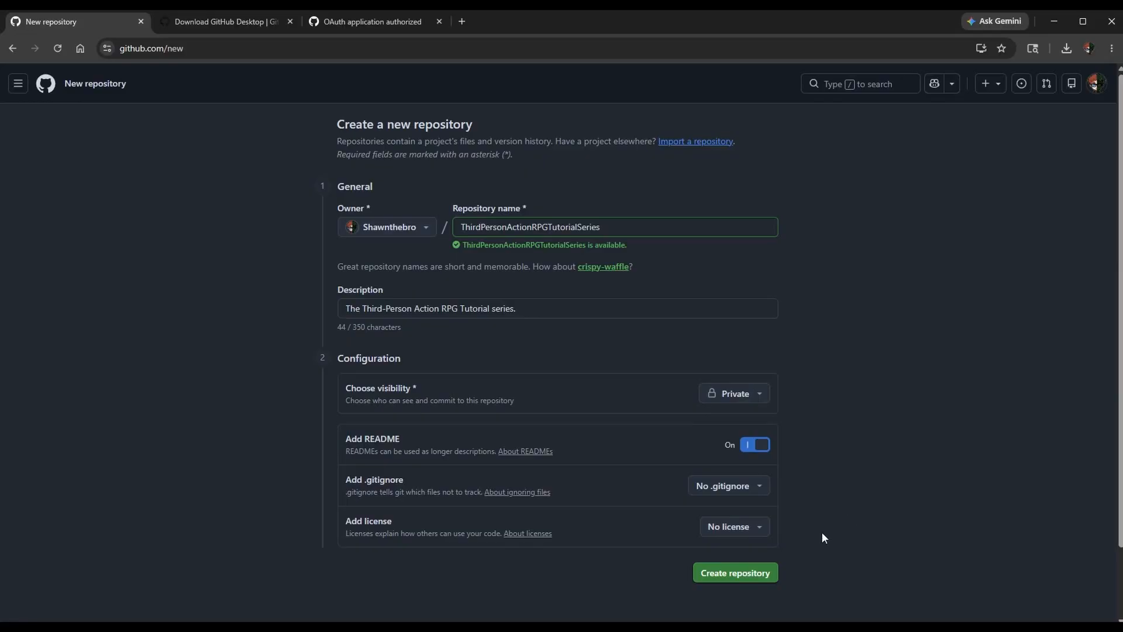
left_click(722, 571)
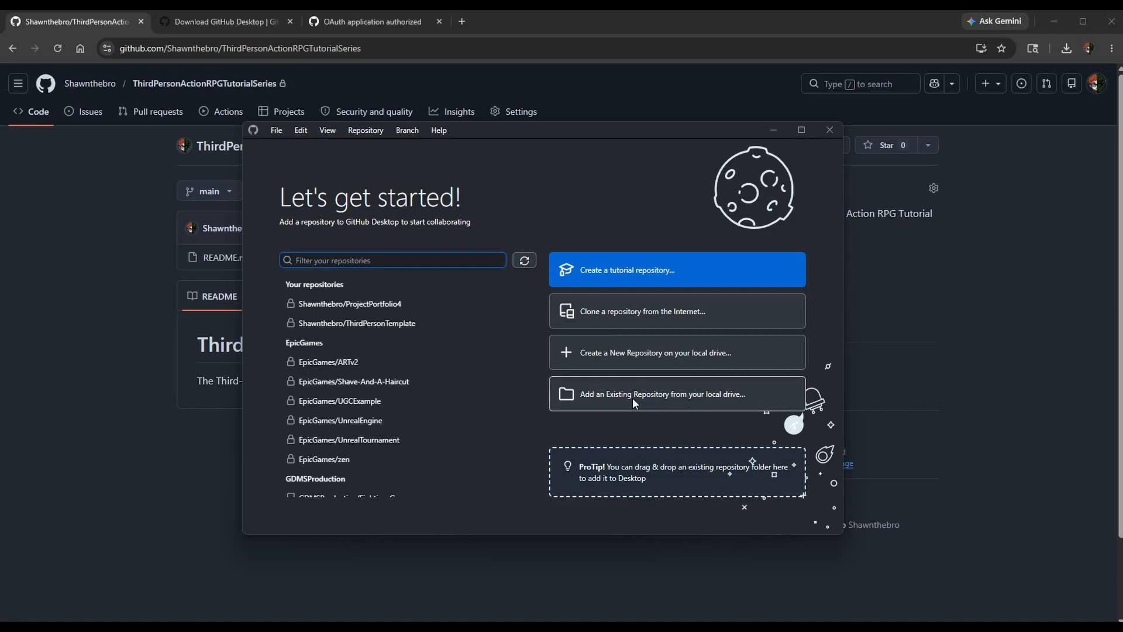
Try to add the existing FPSTutorial 5.1 folder as a local repository, and choose to create a new repository there instead.
left_click(656, 394)
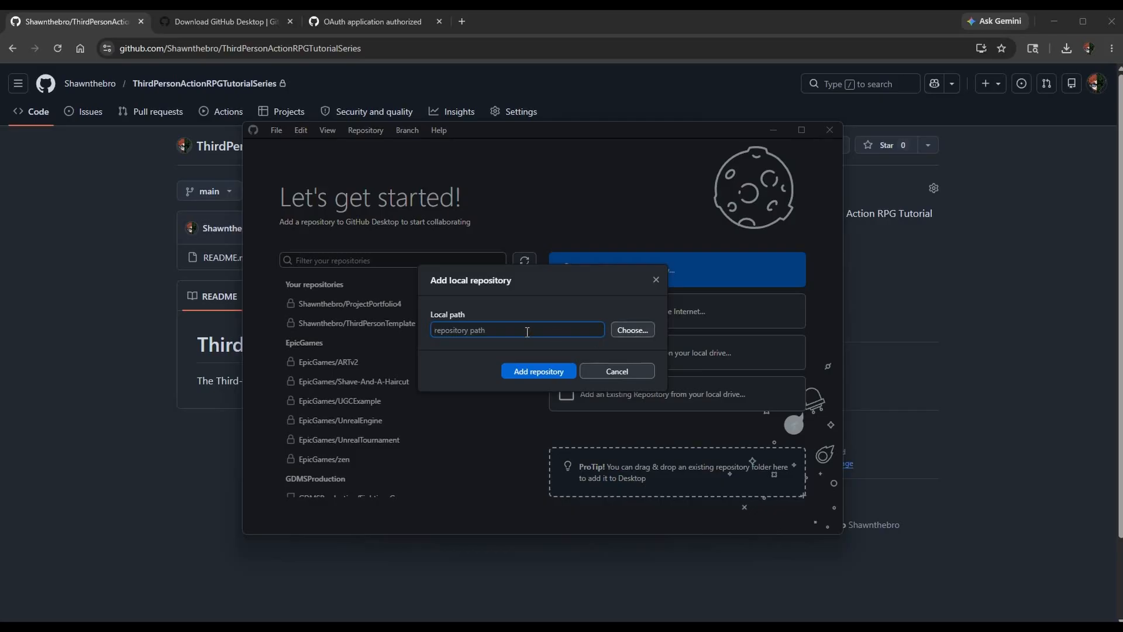
left_click(632, 330)
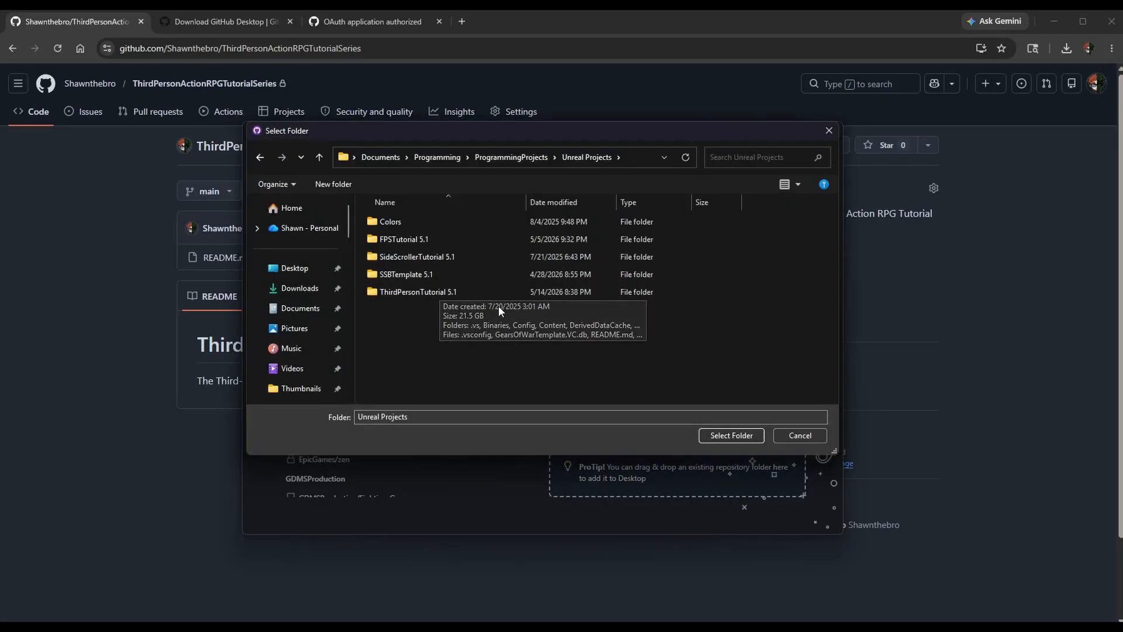
left_click(462, 238)
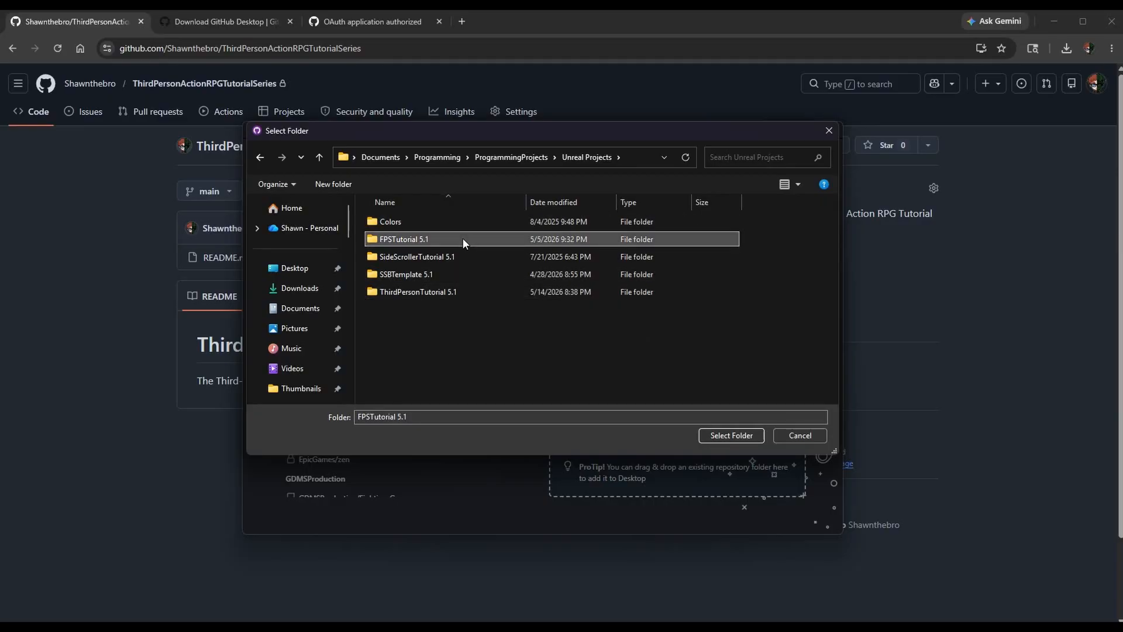
left_click(718, 438)
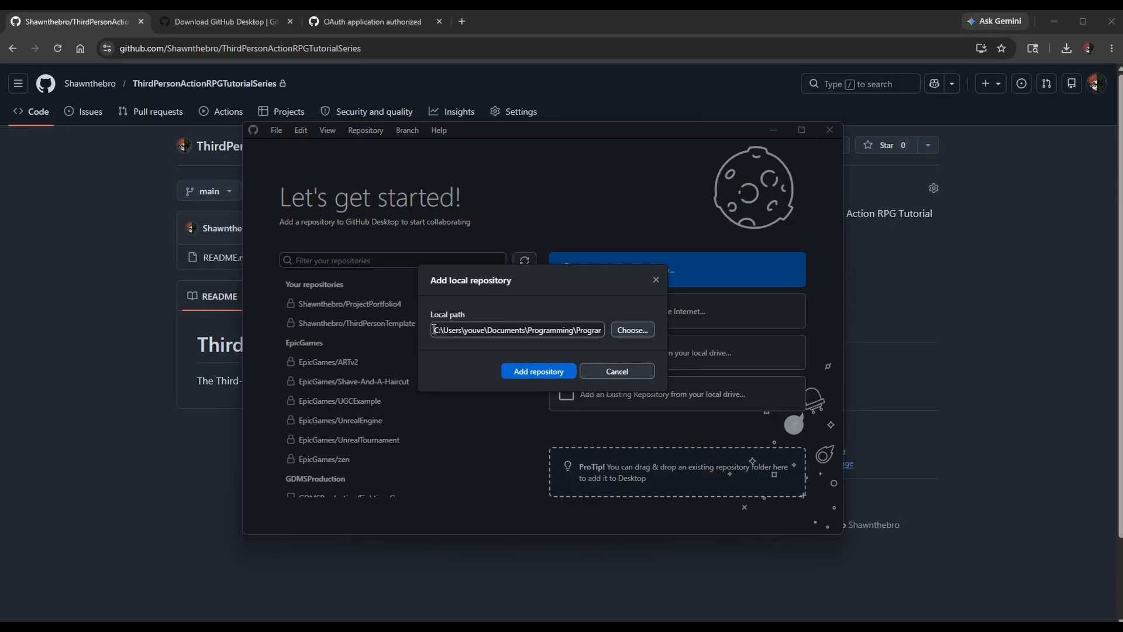
left_click_drag(549, 332, 659, 332)
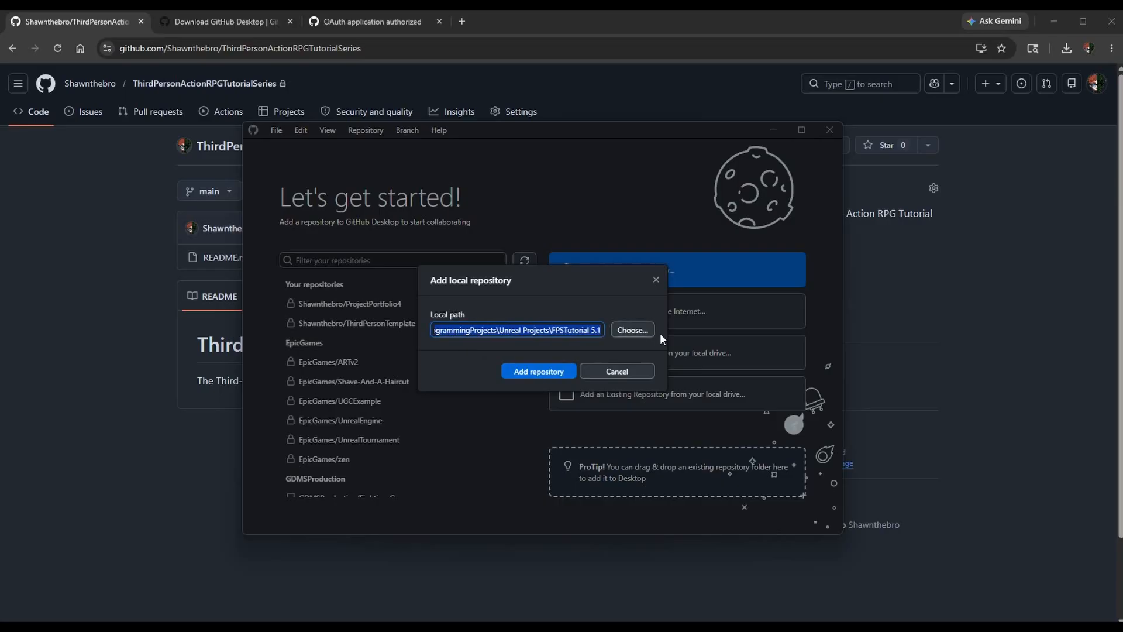
left_click(566, 374)
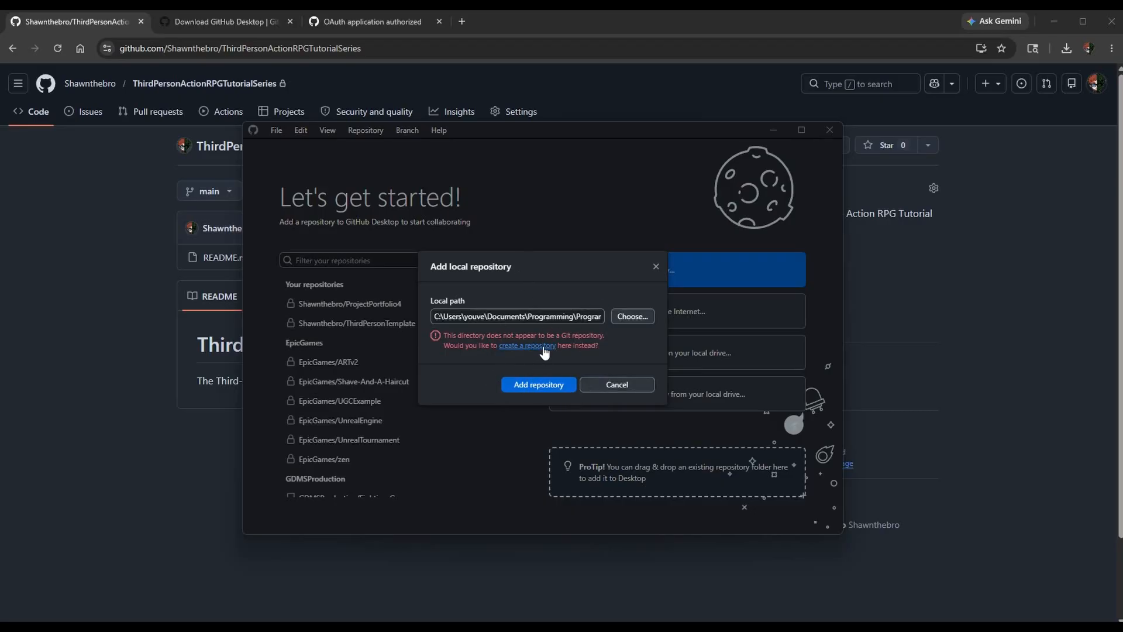
left_click(541, 346)
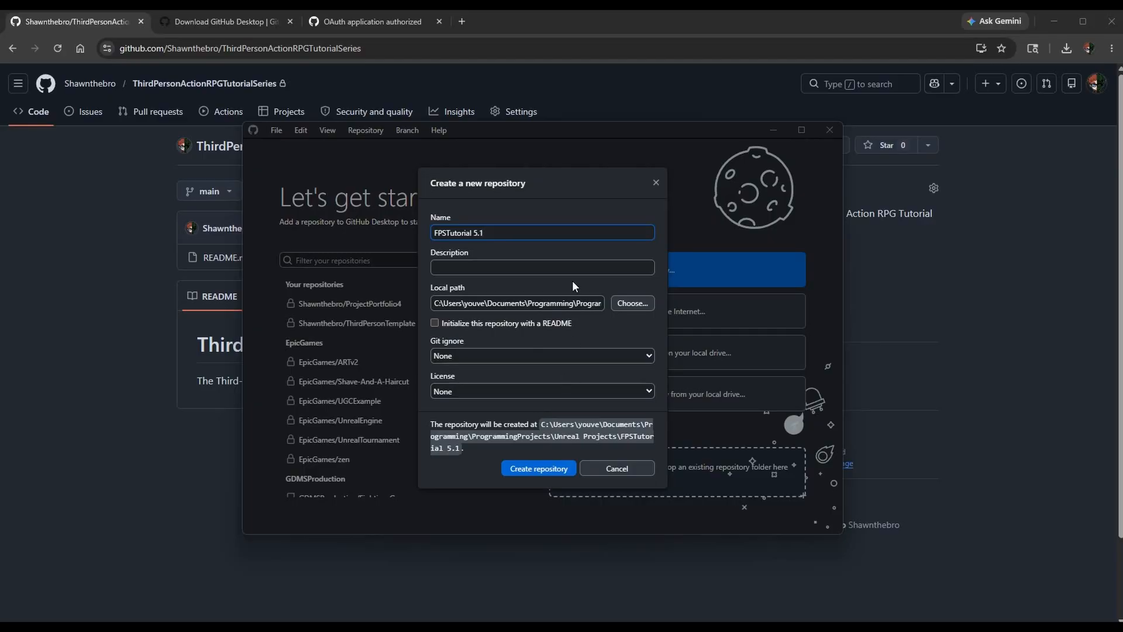
Name the new repository FirstPersonShooterTutorialSeries.
triple_click(508, 233)
type("FirstPersonShooterTutor")
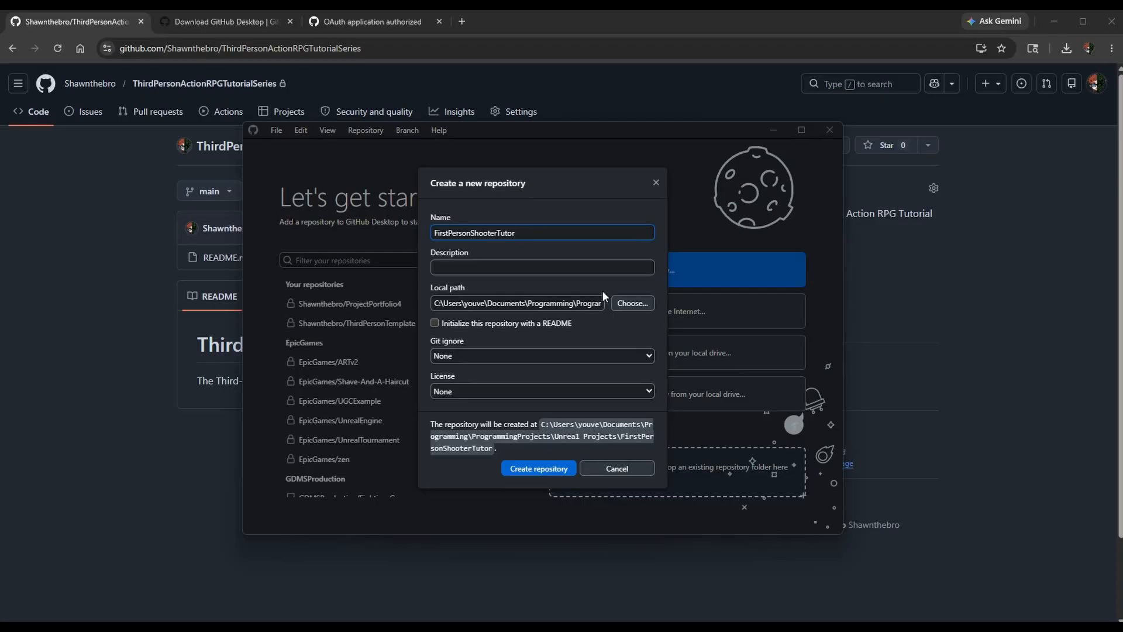
type("ialSeries")
Describe the new repository as "The First-Person Shooter Tutorial series.".
left_click(532, 268)
type("The First-P")
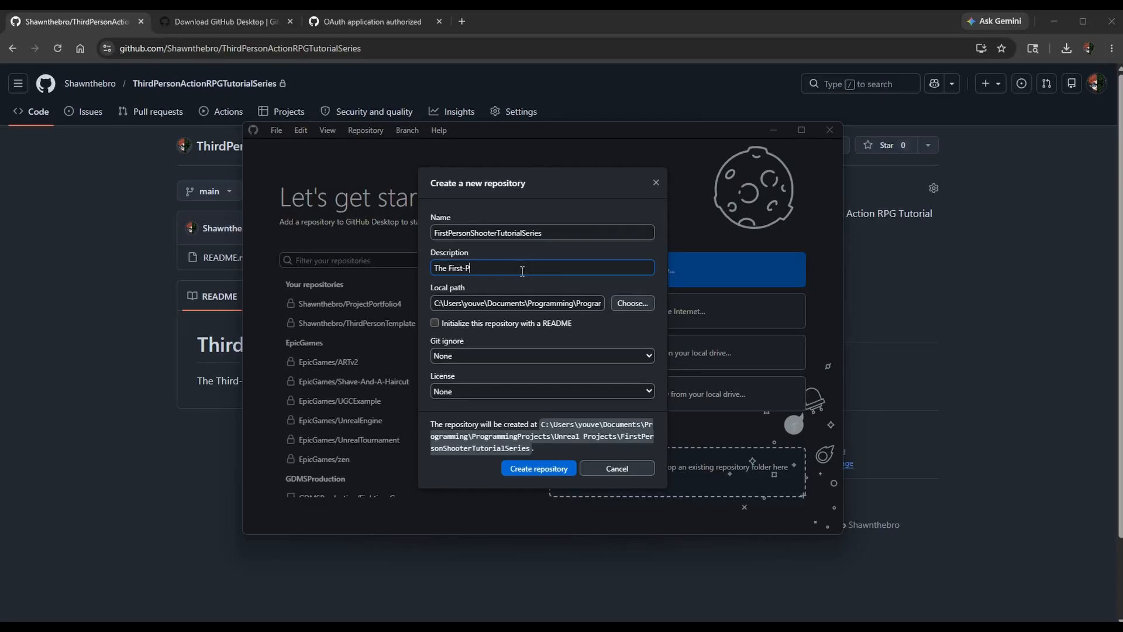
type("erson Shooter Tutorial series.")
Create the local repository initialized with a README, keeping both Git ignore and License at None.
key("Tab")
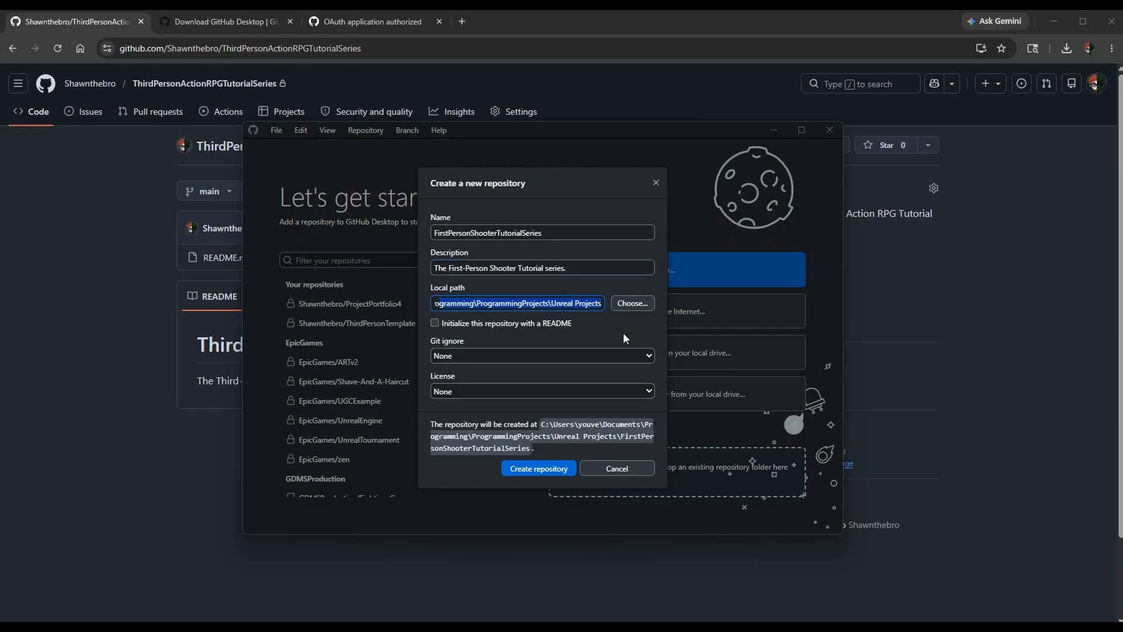
key("Tab")
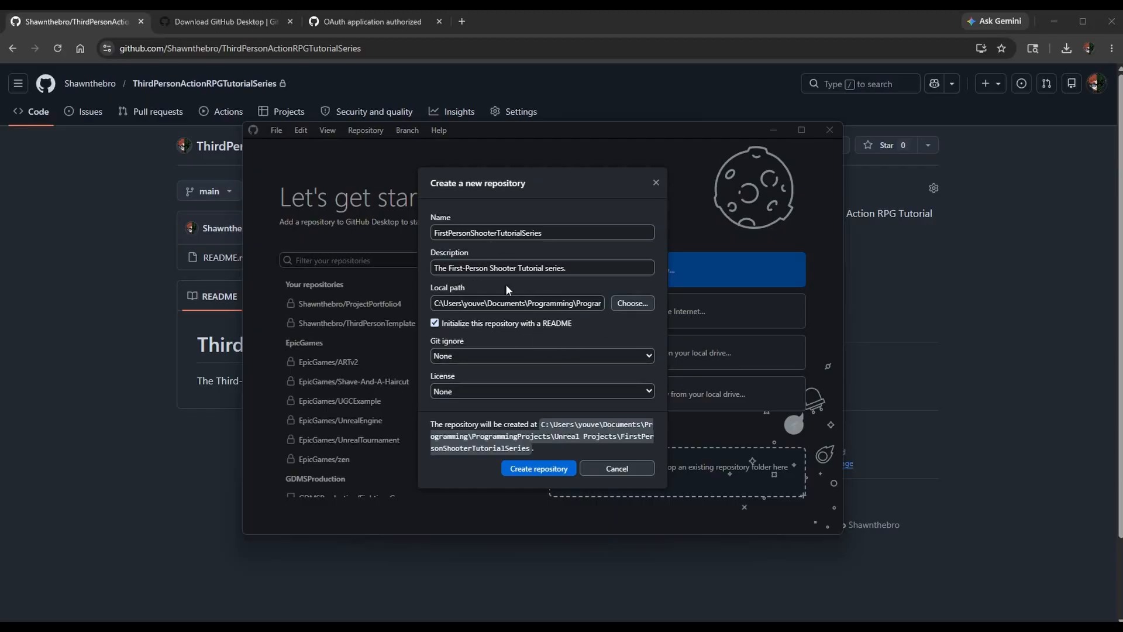
left_click(542, 356)
scroll(540, 336, "down", 20)
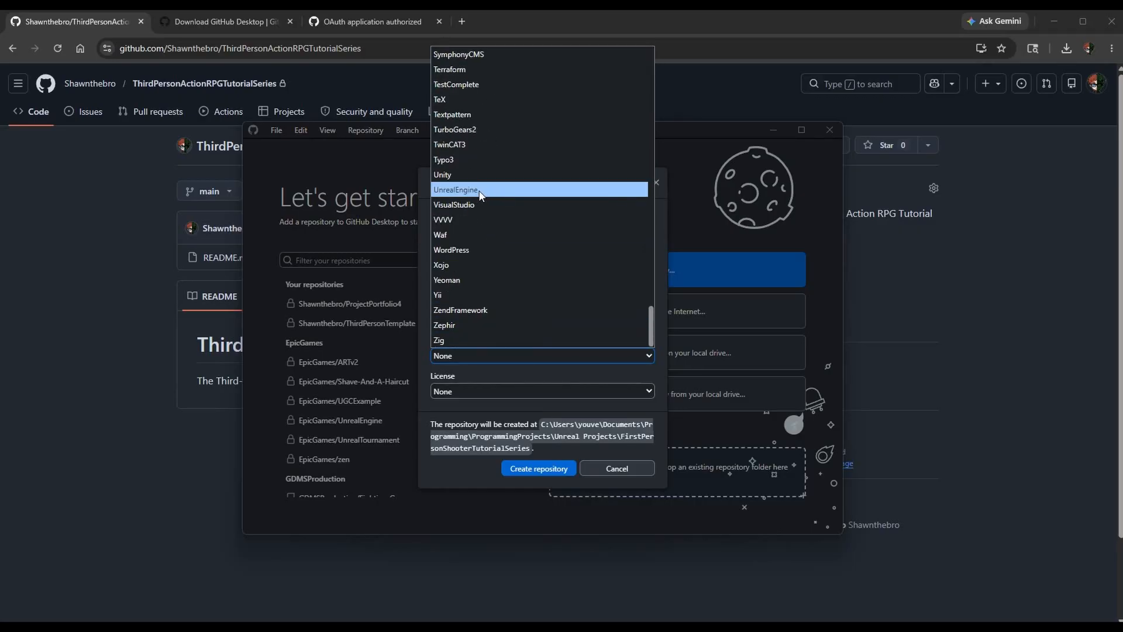
left_click(518, 358)
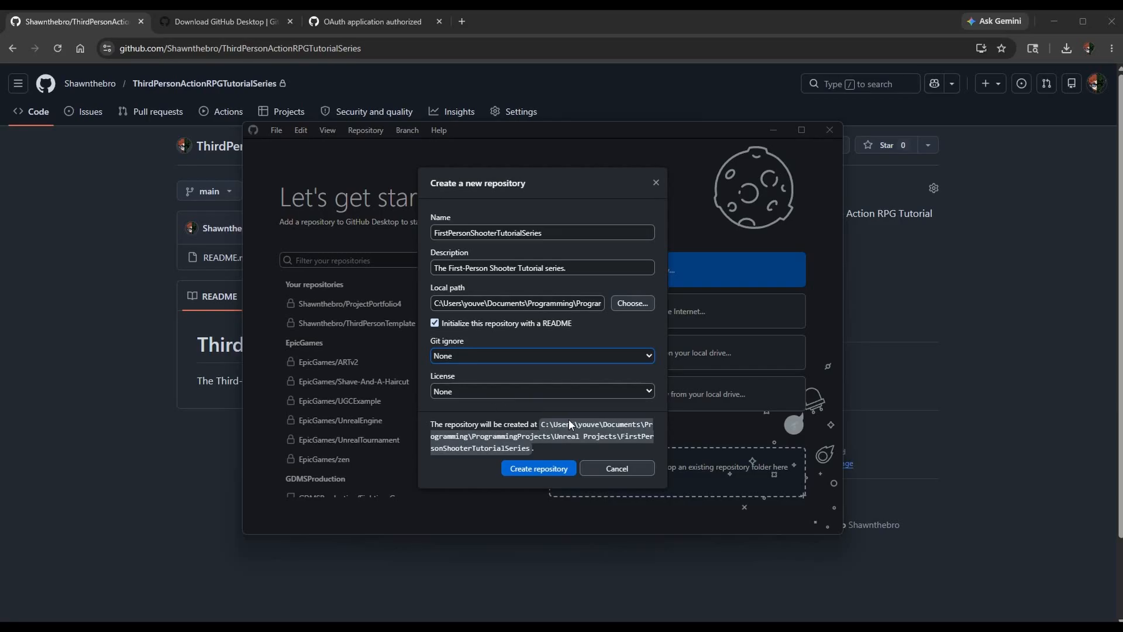
left_click(550, 470)
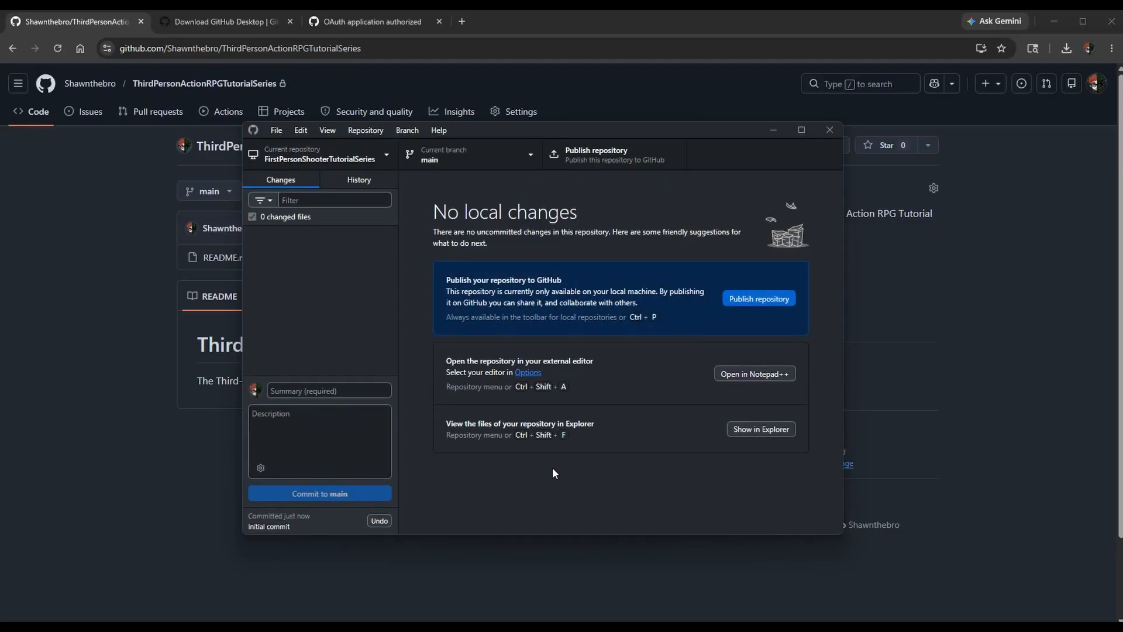
Switch to the browser, check the account's repository list on GitHub, and return to GitHub Desktop.
left_click(230, 160)
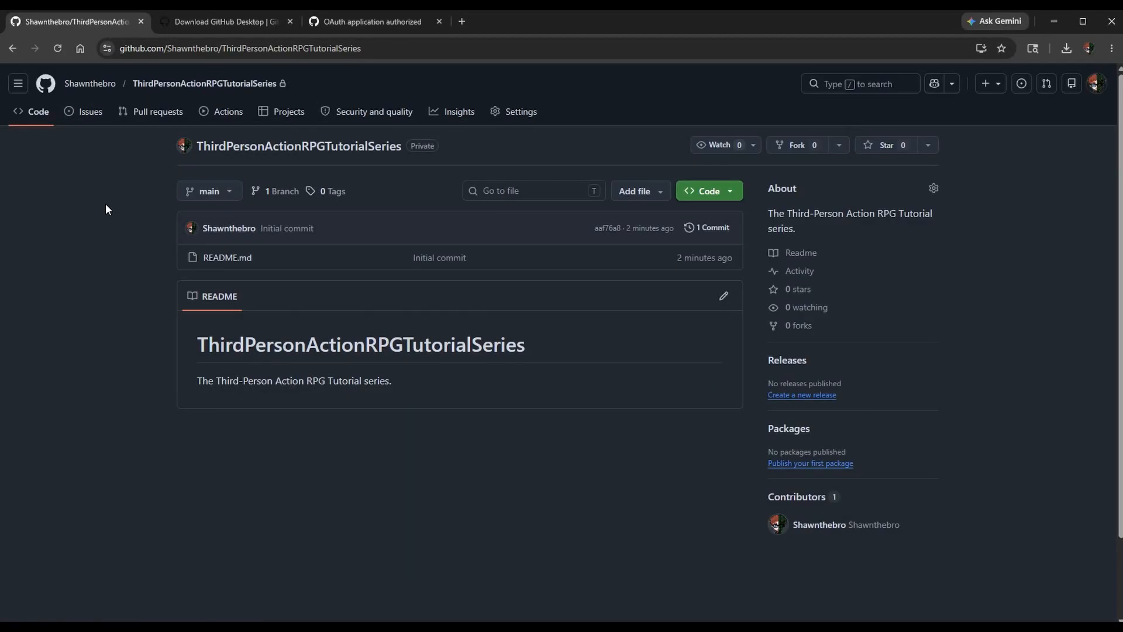
left_click(87, 84)
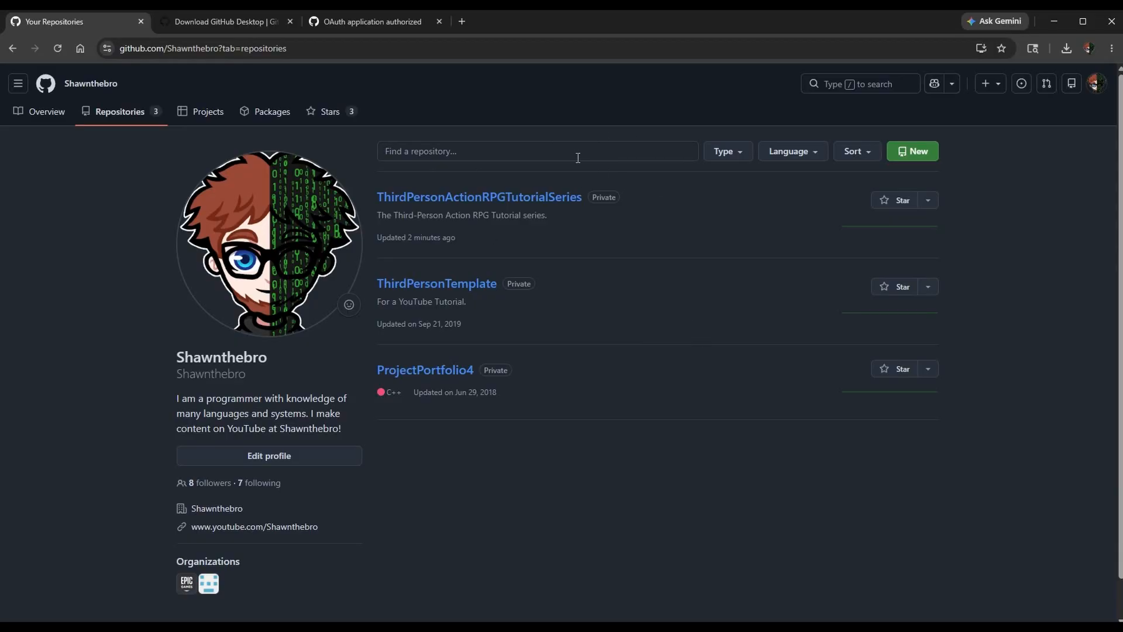
left_click(630, 626)
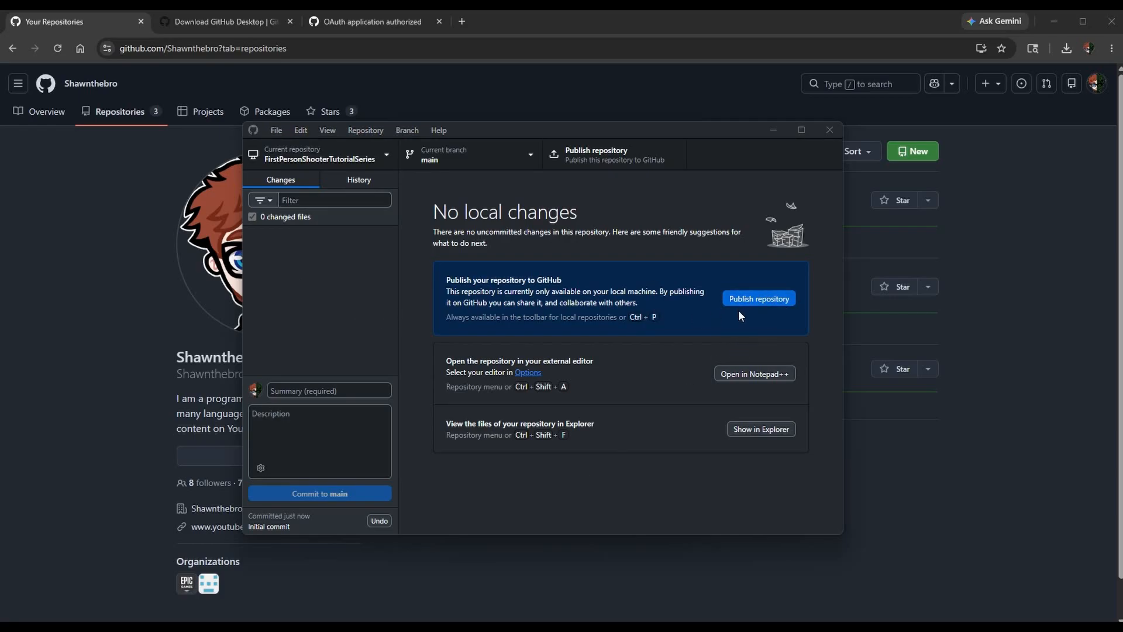
Publish FirstPersonShooterTutorialSeries to GitHub.com with its code kept private and Organization left at None.
left_click(753, 299)
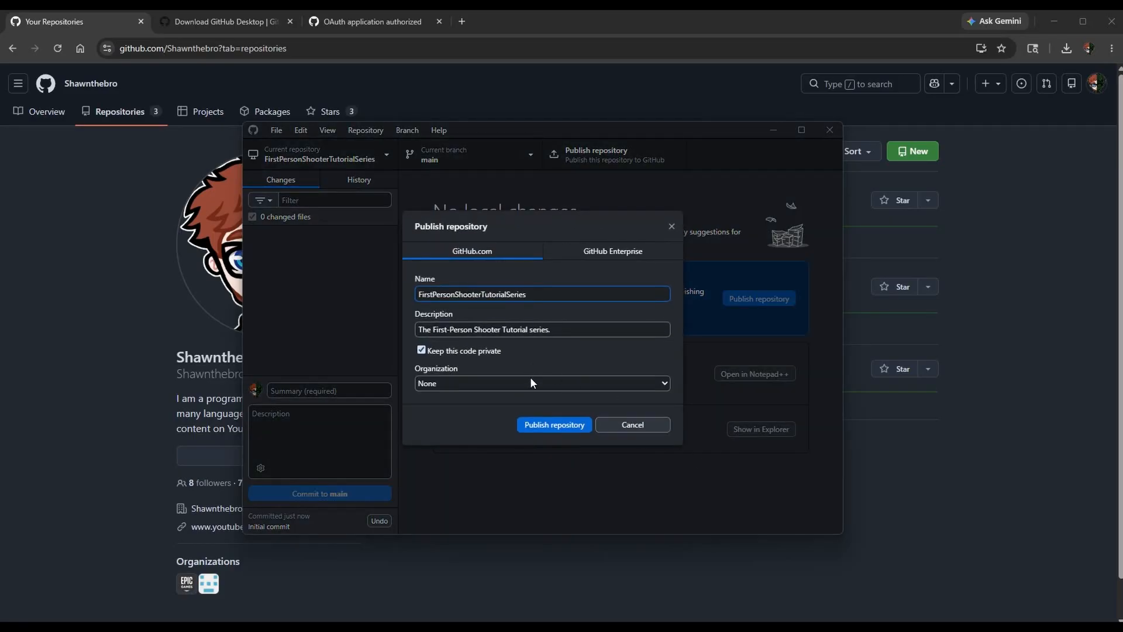
left_click_drag(541, 294, 274, 299)
left_click_drag(595, 329, 268, 342)
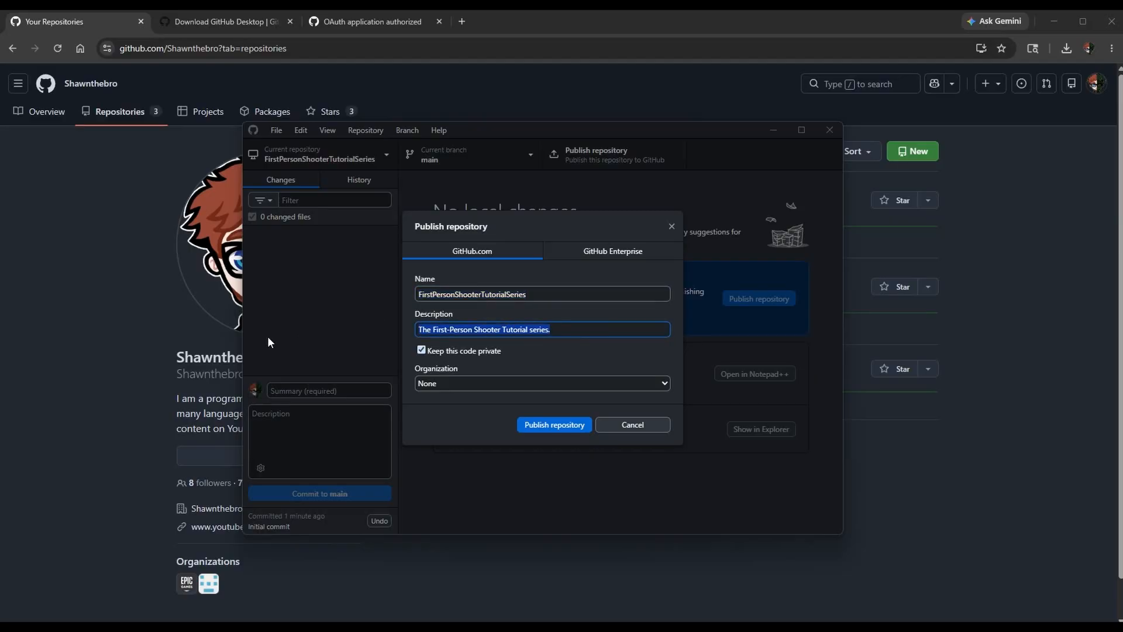
left_click(470, 381)
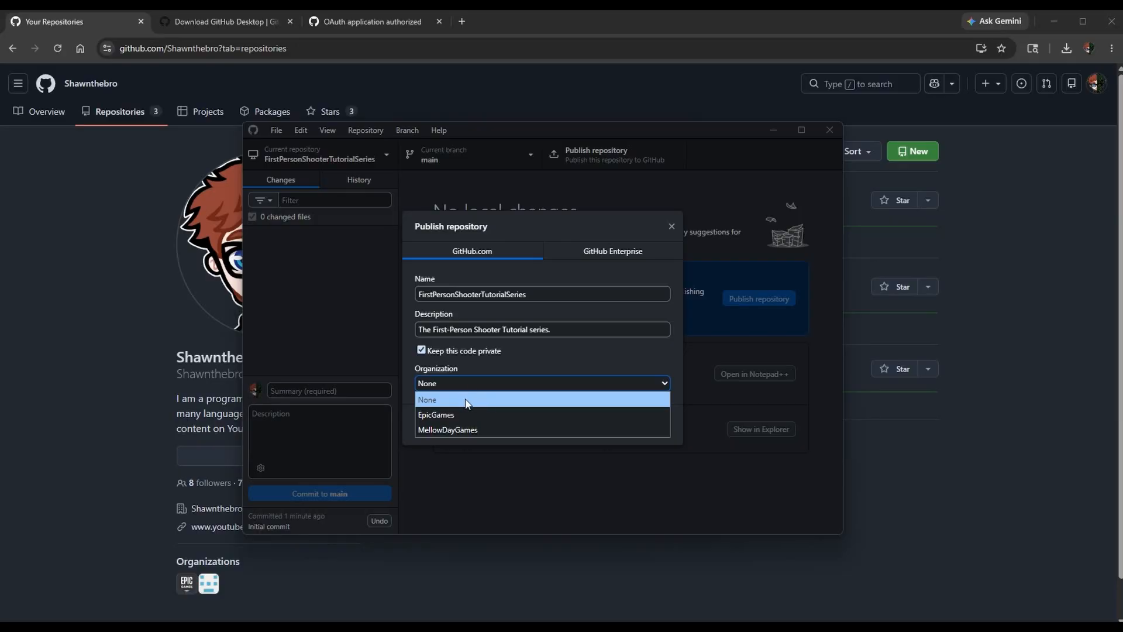
left_click(464, 386)
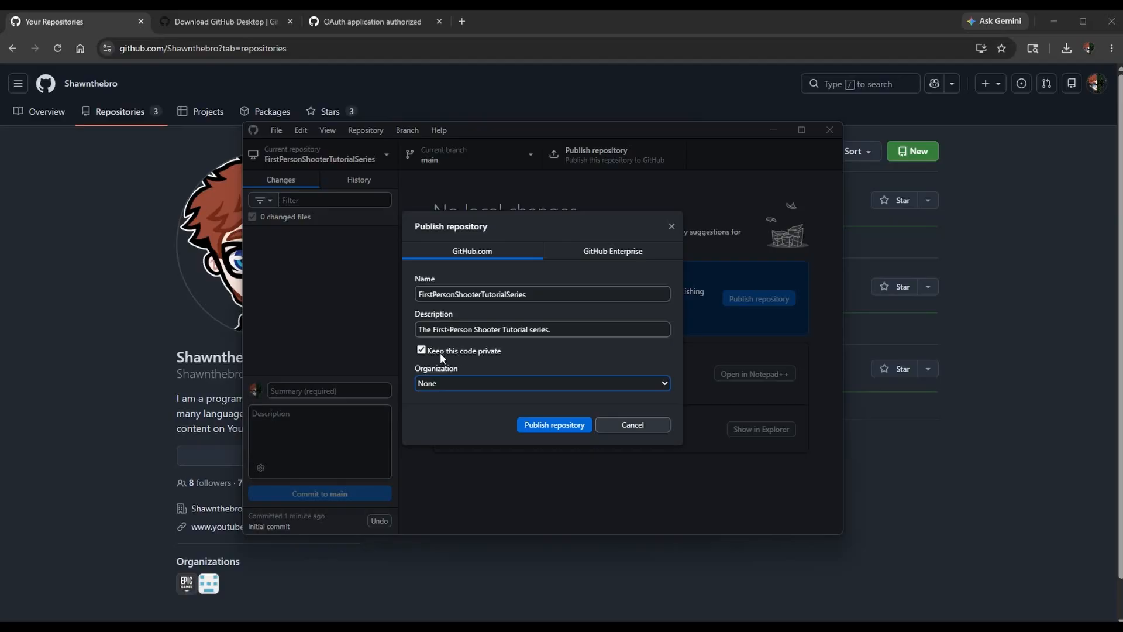
left_click(562, 425)
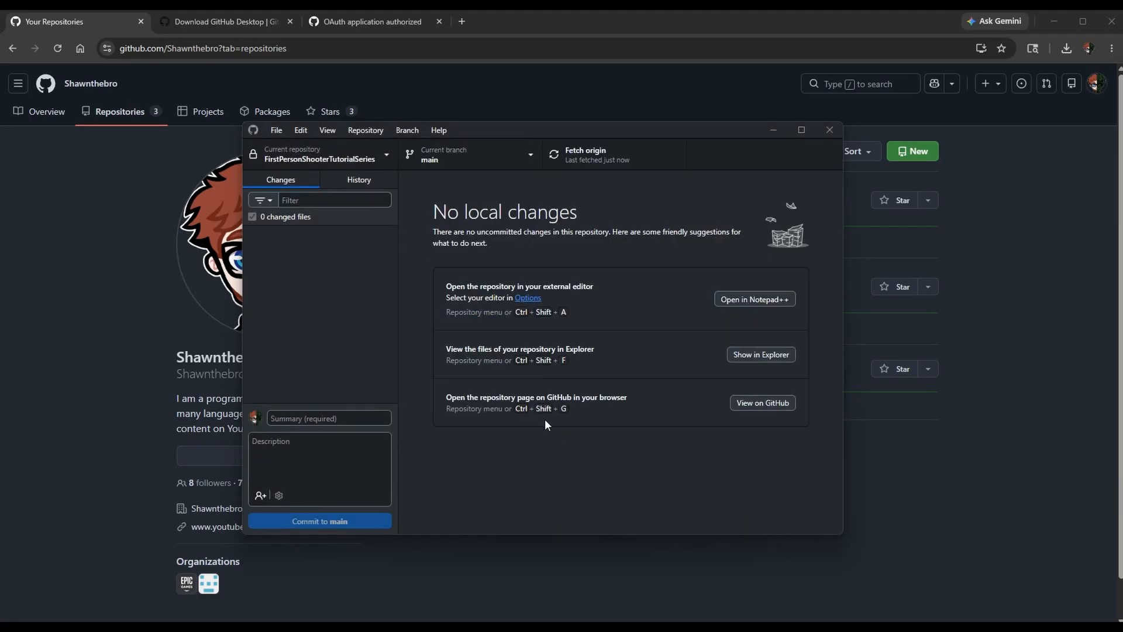
Switch to the browser, reload the account's GitHub repository list, and dismiss the notice about the deleted repository.
left_click(96, 217)
left_click(58, 45)
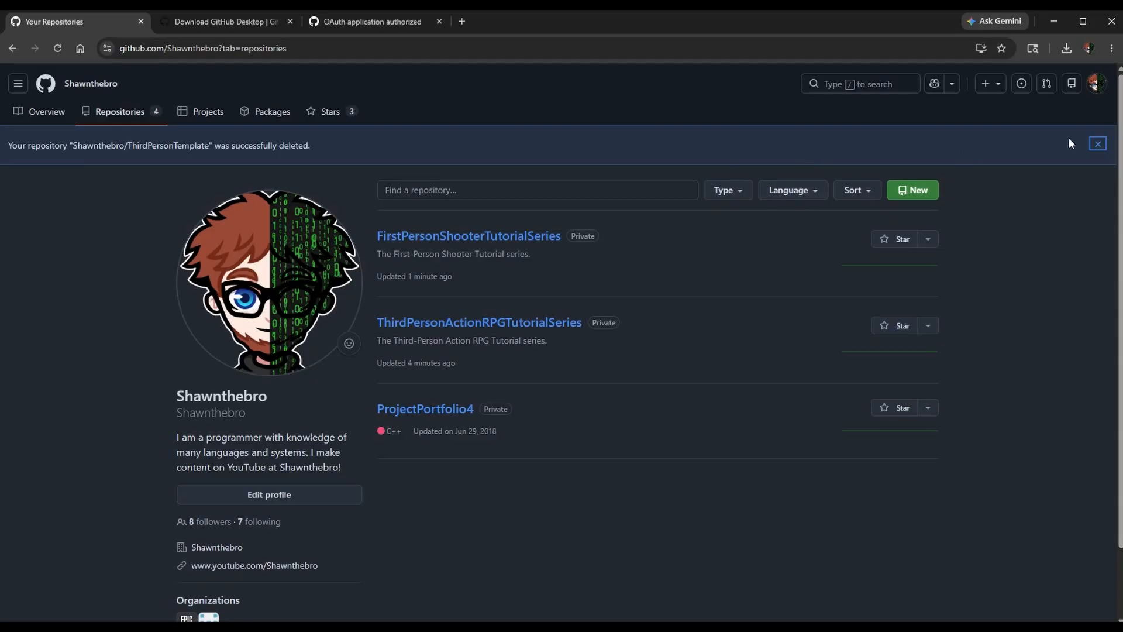
left_click(1097, 143)
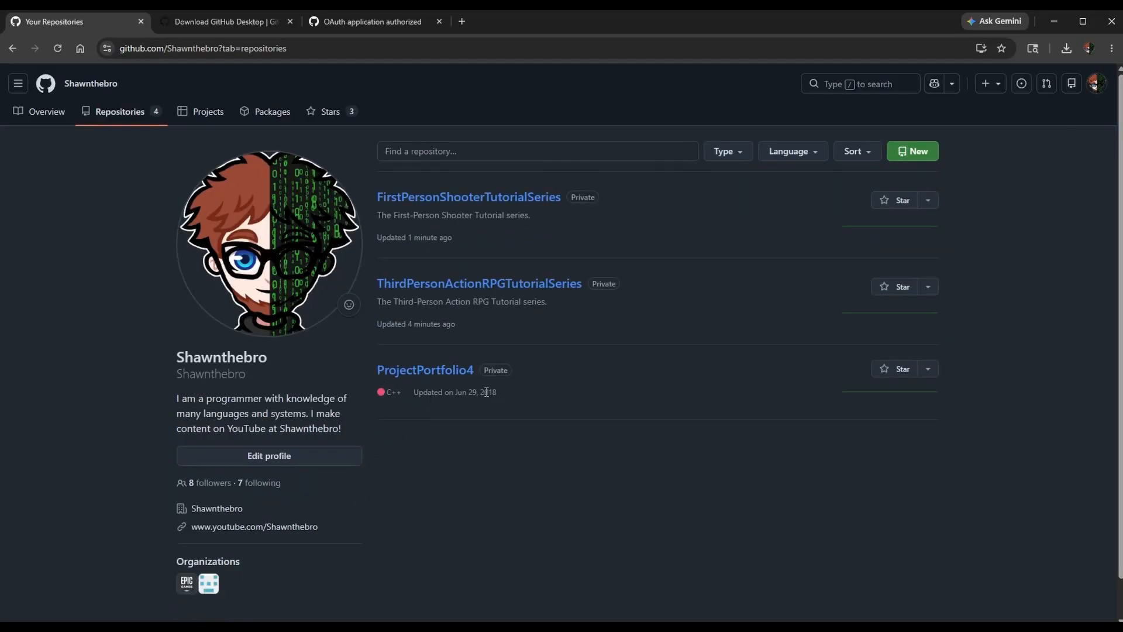